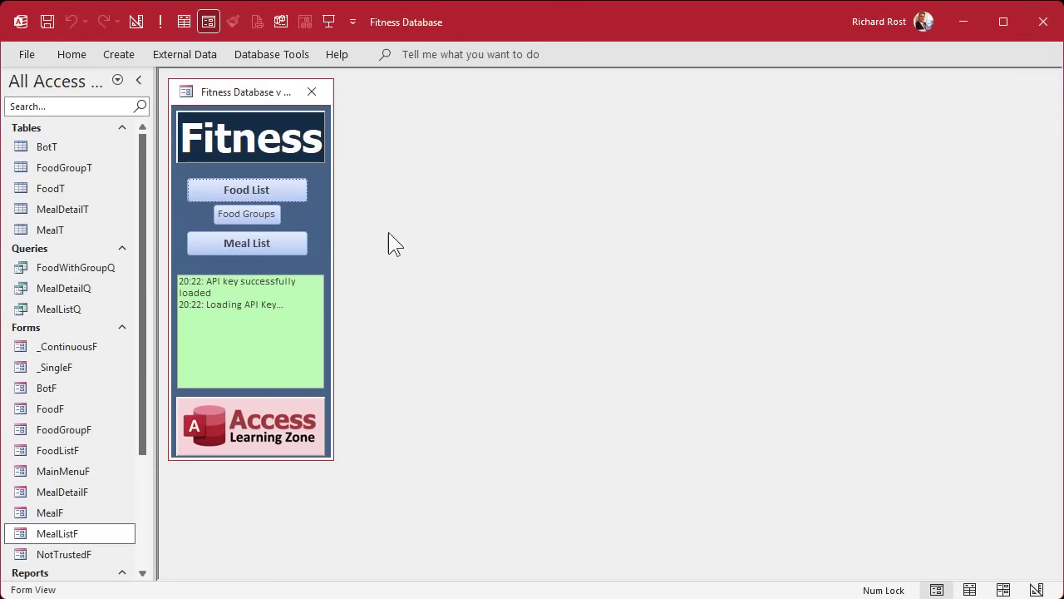
- Open MealF and sort the meals by Meal Name and Calories, ending ascending by Meal Name
left_click(142, 81)
left_click(134, 240)
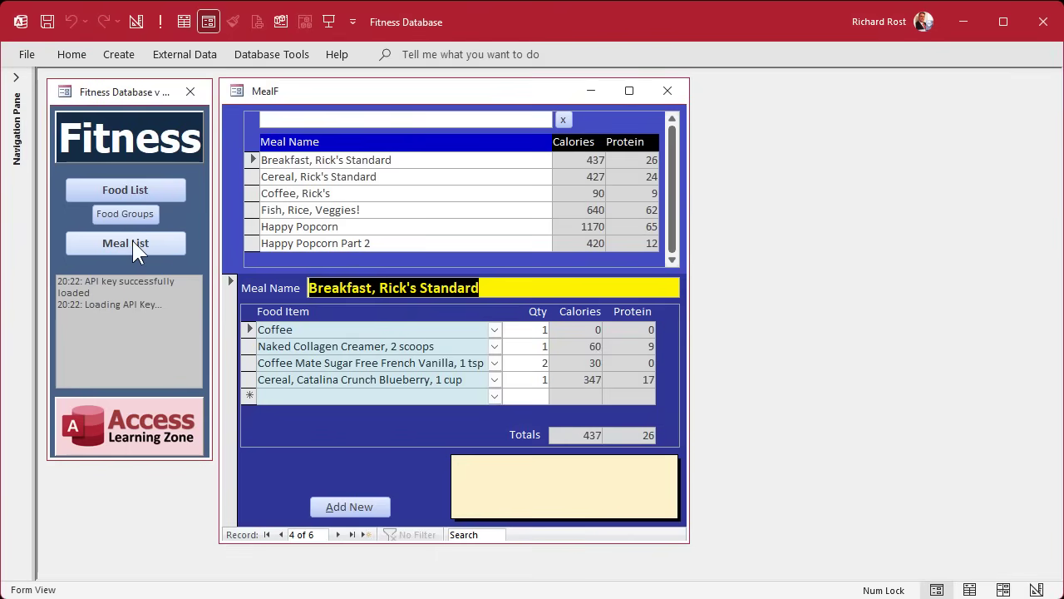
left_click(358, 145)
left_click(570, 143)
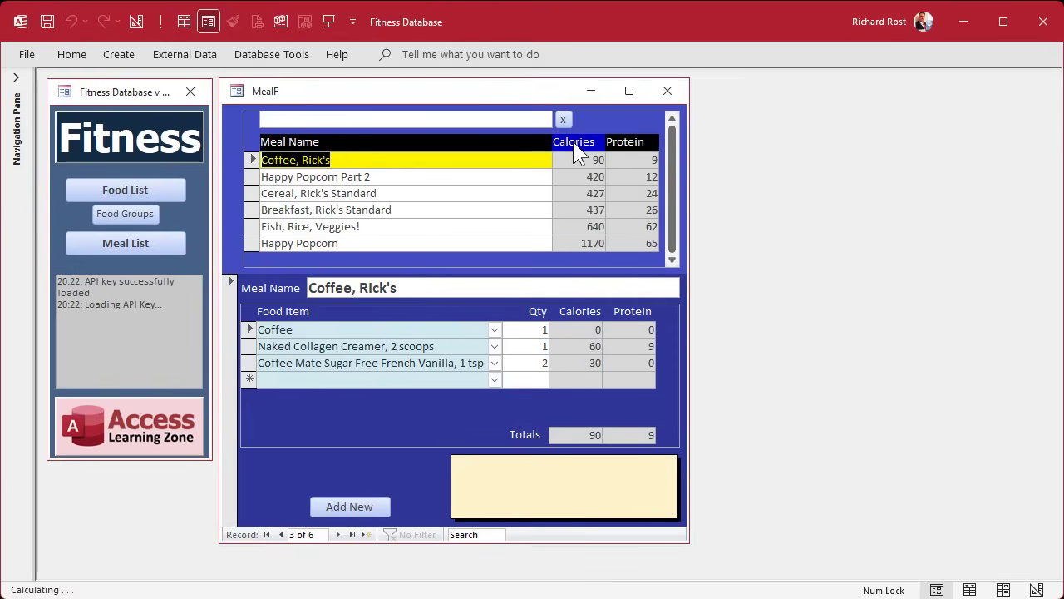
left_click(333, 143)
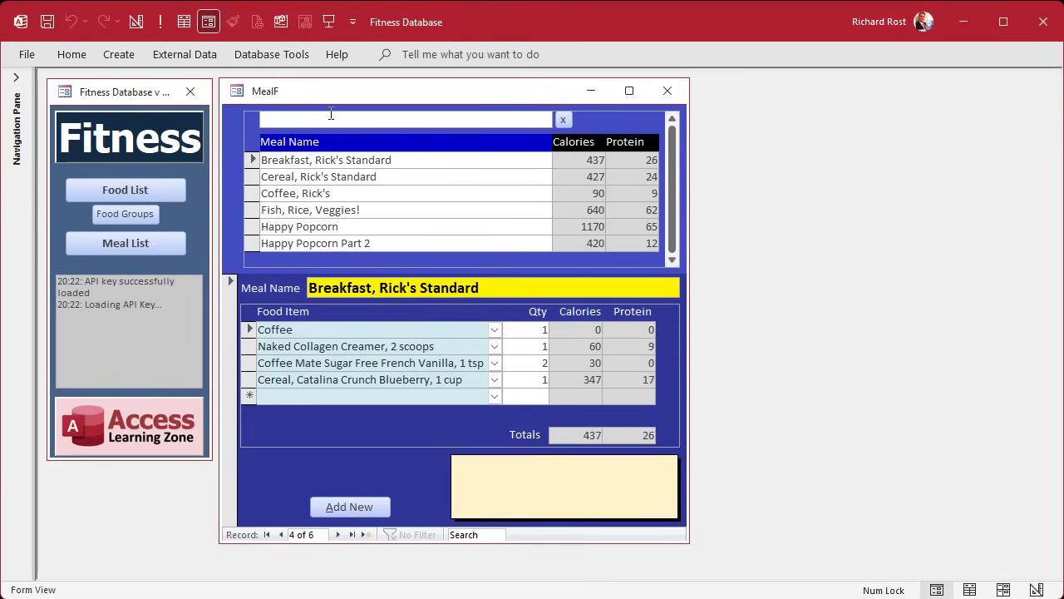
- Filter the meals for 'ri', clear the search, then open Food List from the subform's blank Food Item
left_click(331, 117)
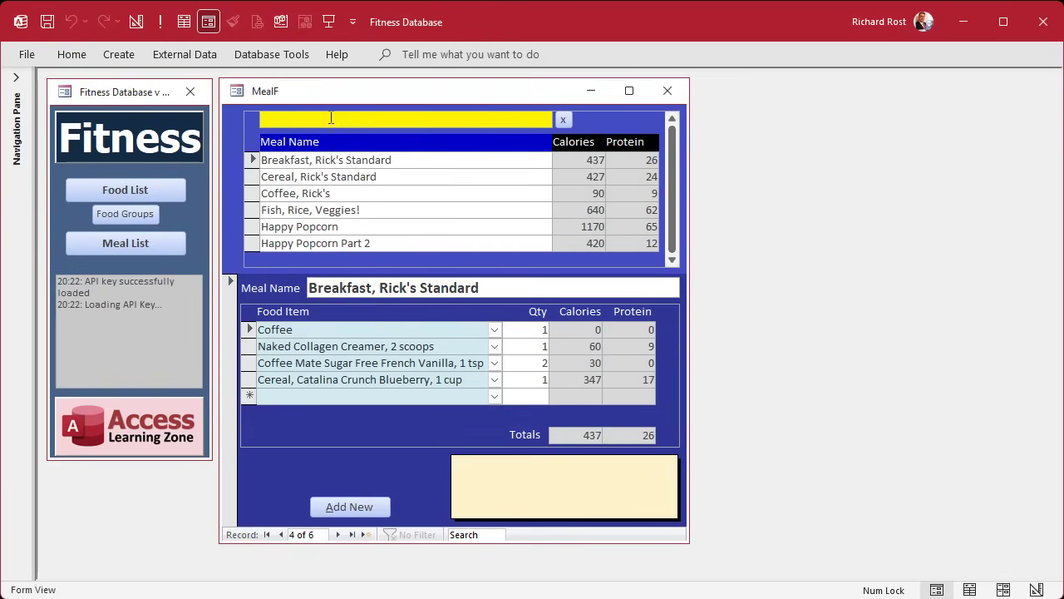
type("ri")
key("Return")
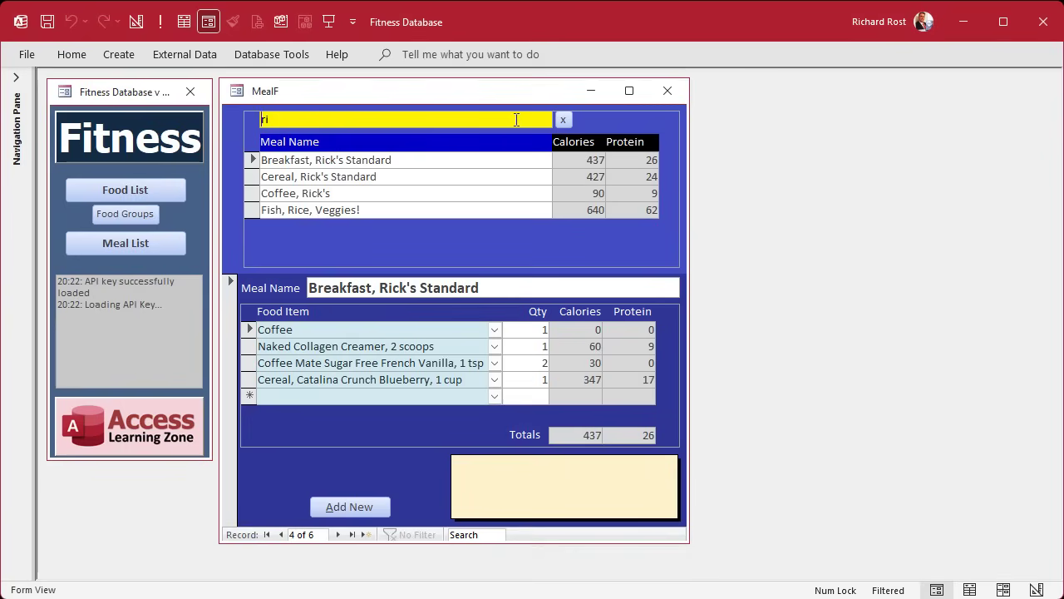
left_click(564, 119)
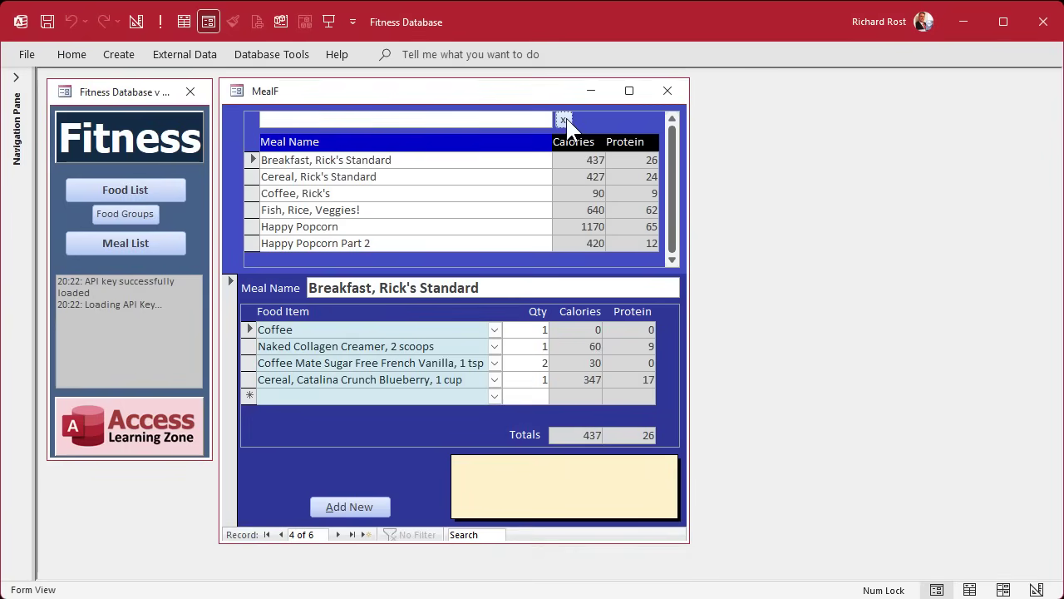
left_click(317, 396)
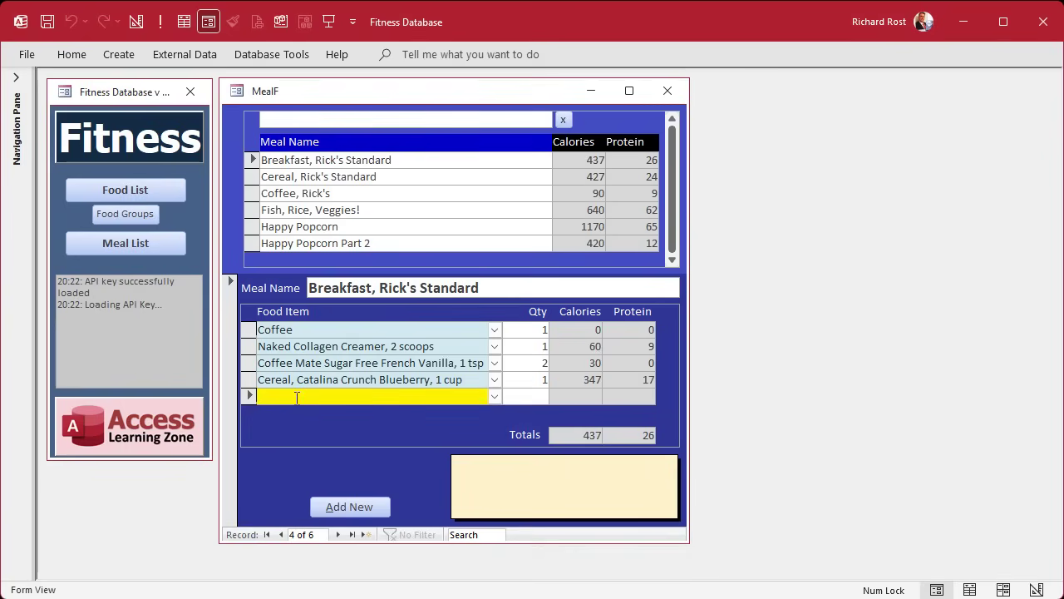
double_click(297, 397)
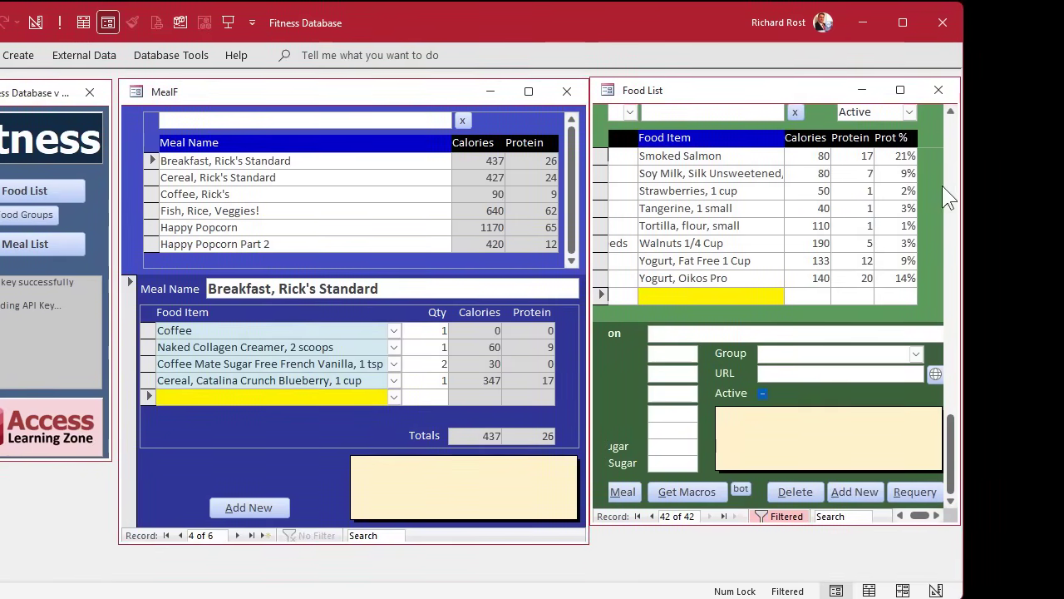
left_click_drag(962, 183, 1062, 179)
left_click(939, 91)
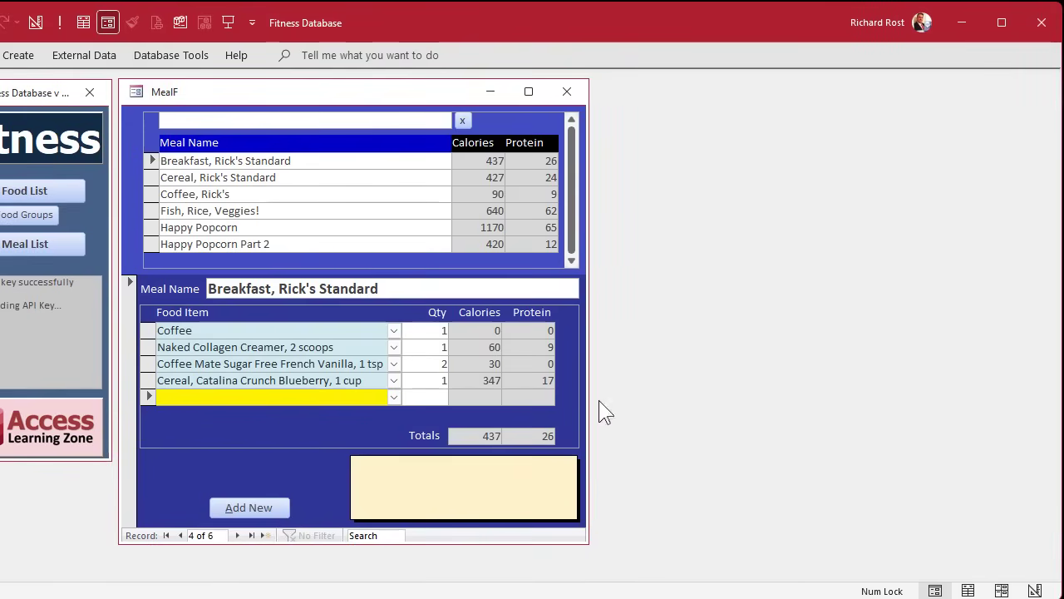
double_click(347, 396)
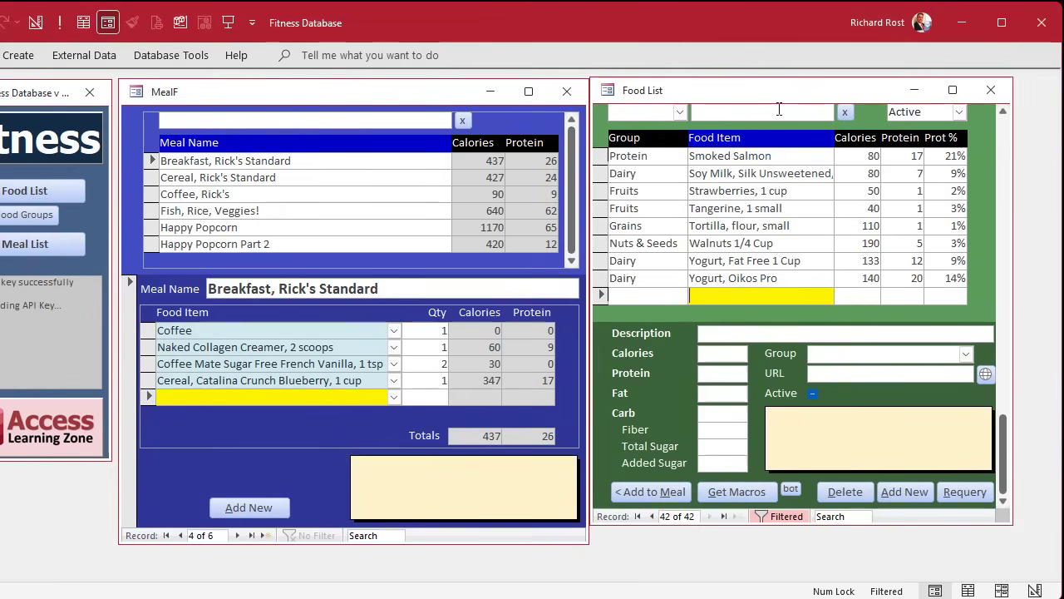
left_click(990, 89)
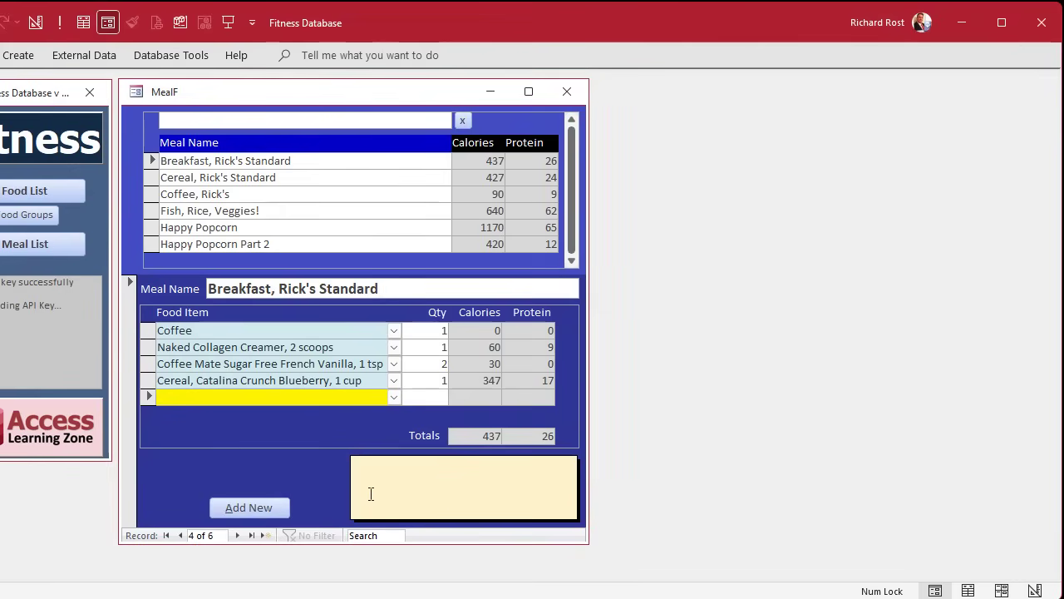
double_click(311, 397)
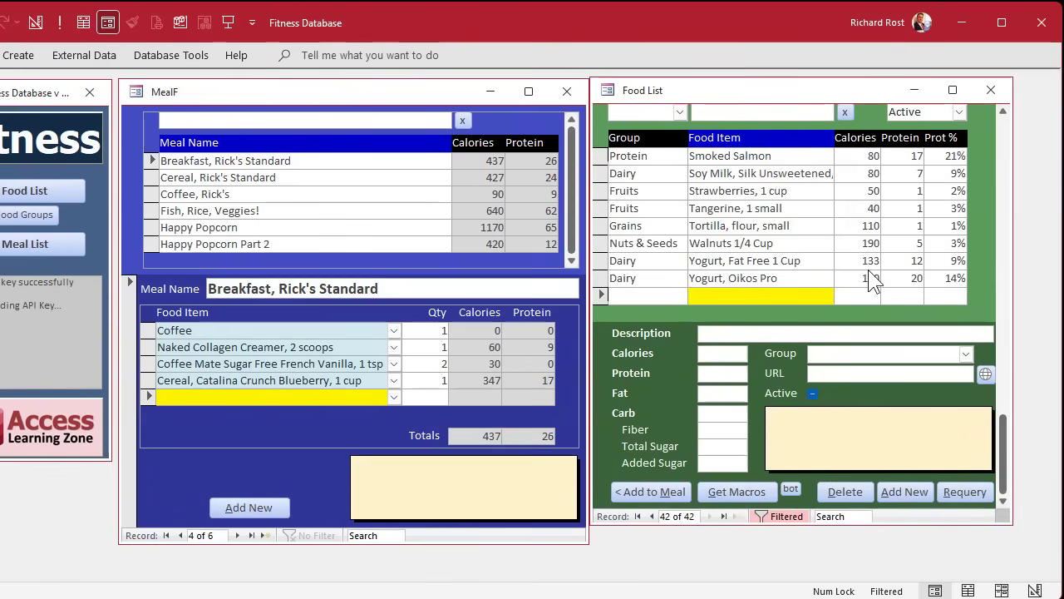
- Switch both MealF and FoodListF to Design View
right_click(398, 89)
left_click(432, 215)
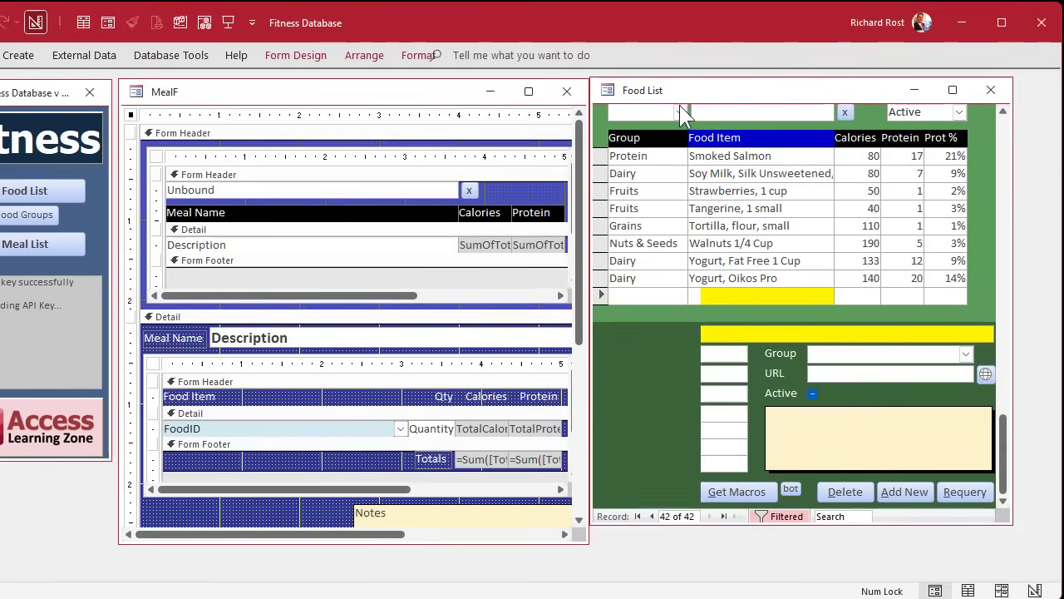
right_click(749, 92)
left_click(781, 218)
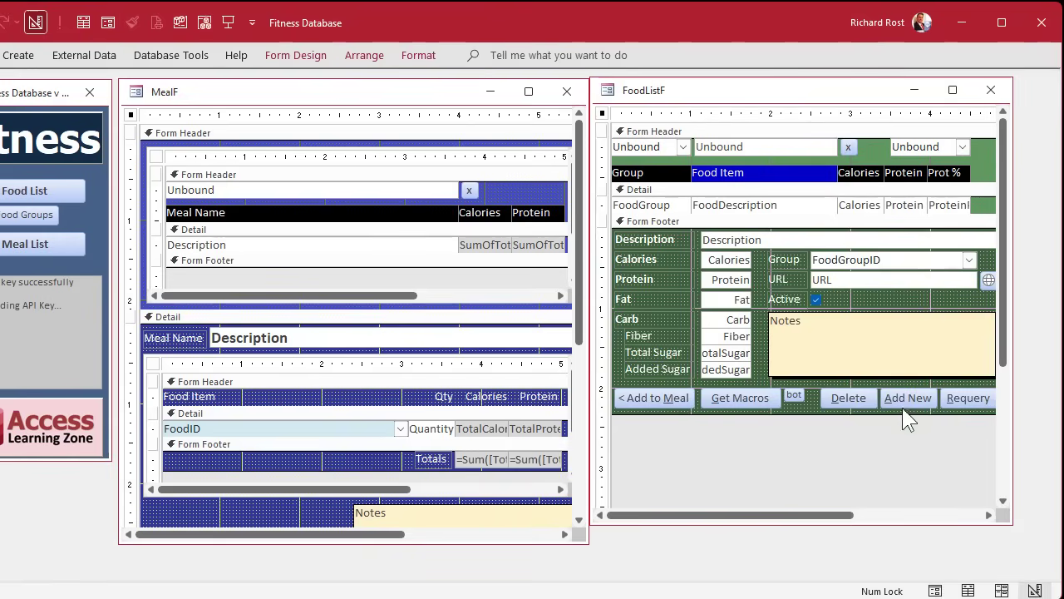
- Copy FoodListF's Delete button into MealF and position it below the subform
left_click(869, 401)
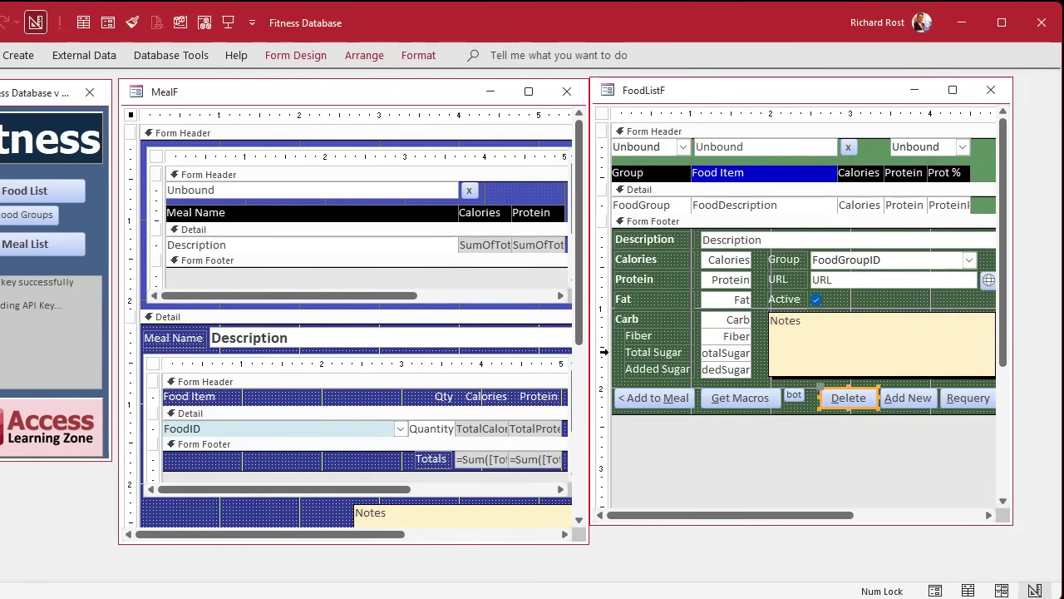
scroll(312, 252, "down", 3)
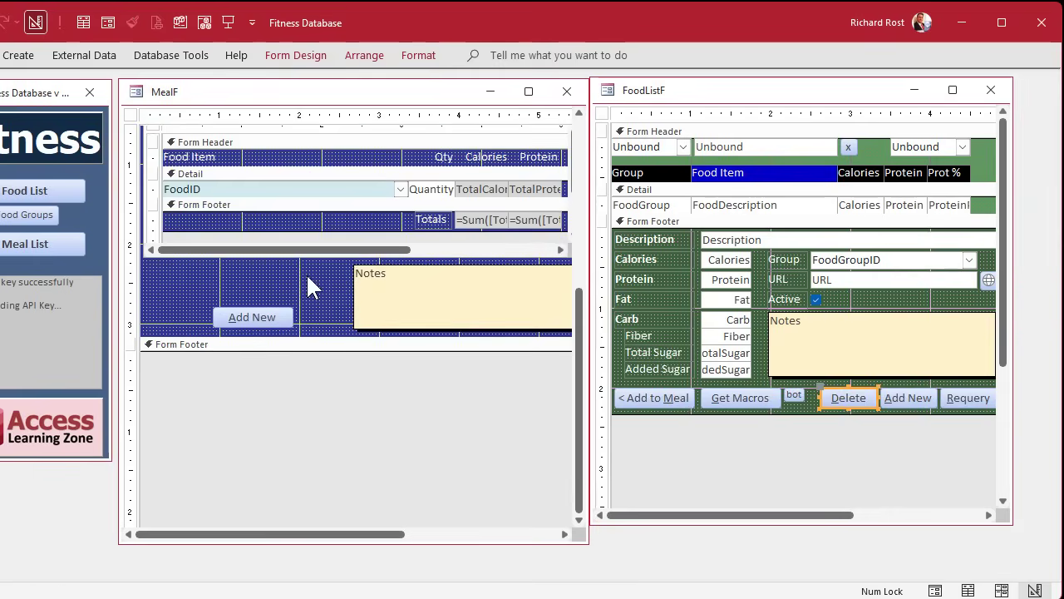
scroll(306, 272, "up", 2)
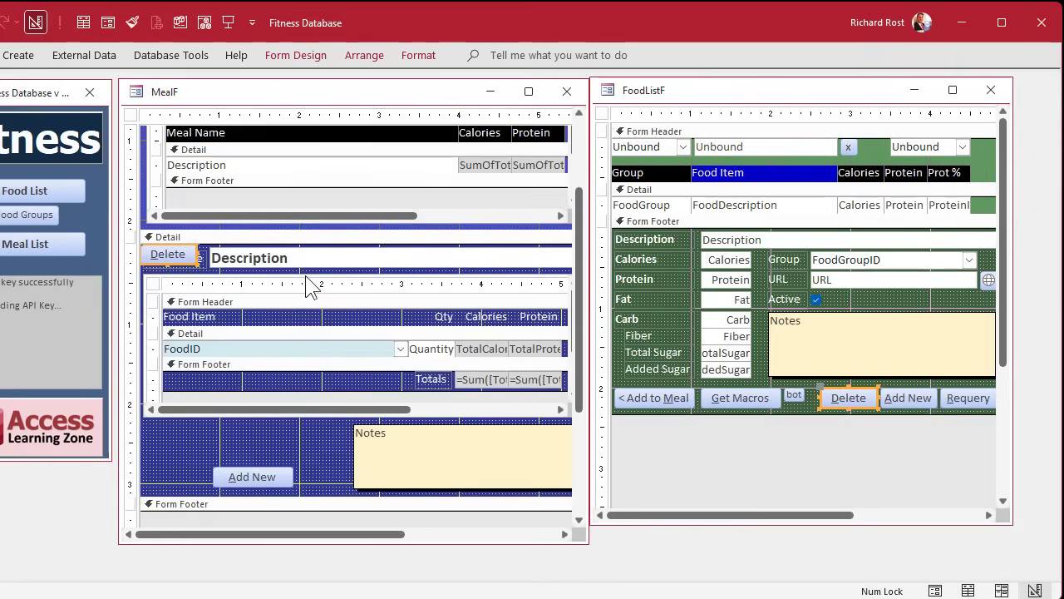
scroll(305, 275, "down", 1)
left_click(167, 174)
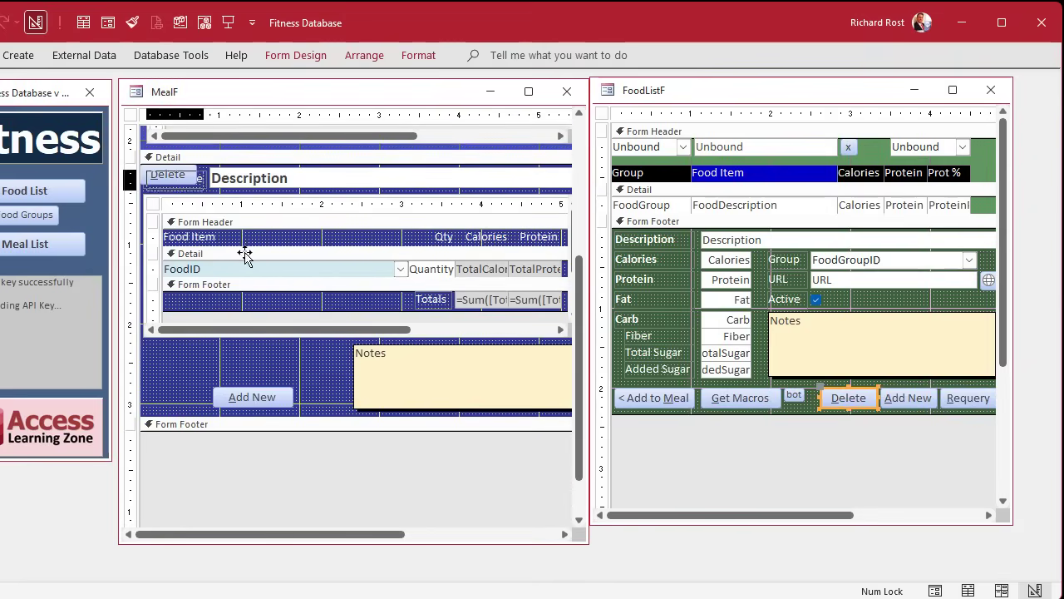
left_click_drag(244, 253, 301, 348)
scroll(221, 351, "up", 1)
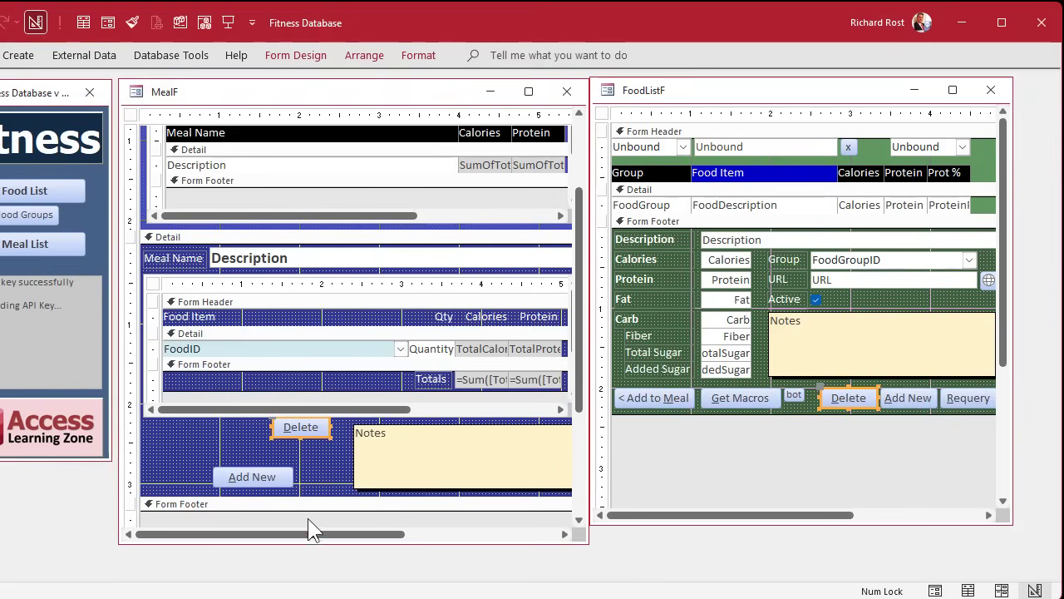
- Paste FoodListF's Requery button into MealF and line it up with Delete and Add New
double_click(956, 404)
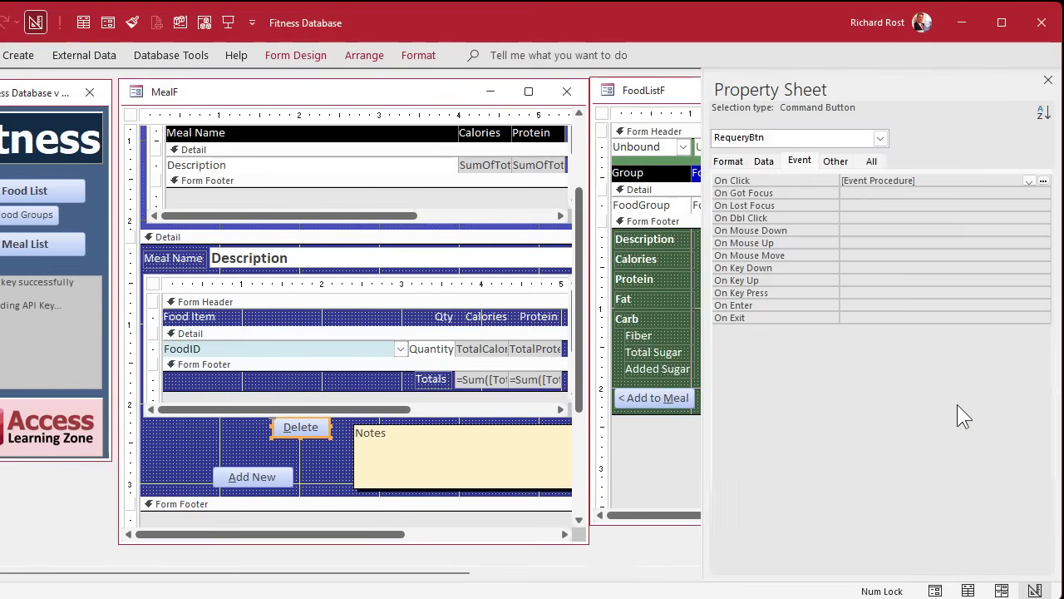
left_click(1047, 80)
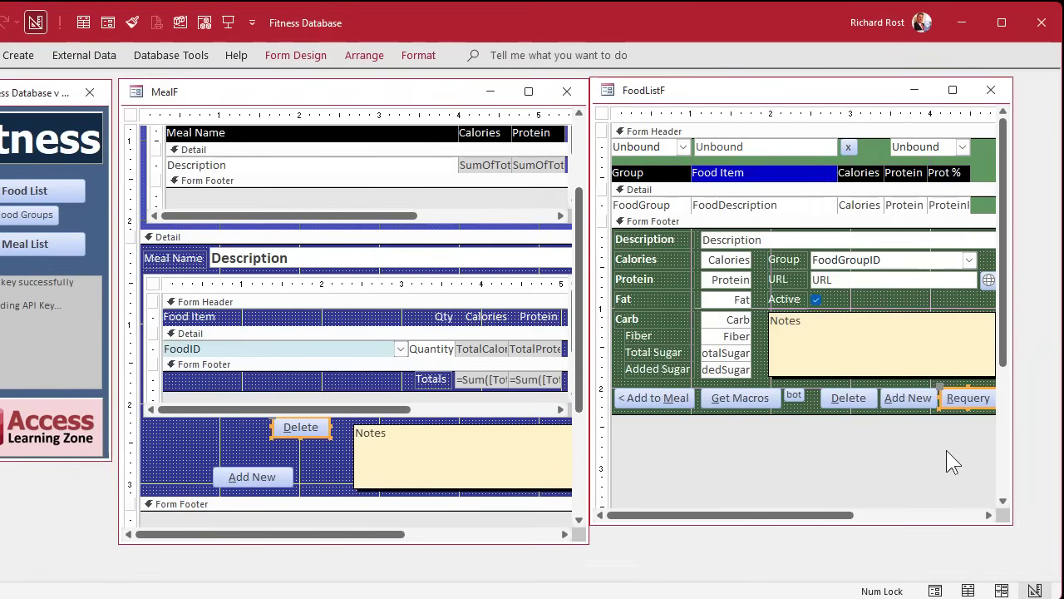
left_click(212, 239)
key("ctrl+v")
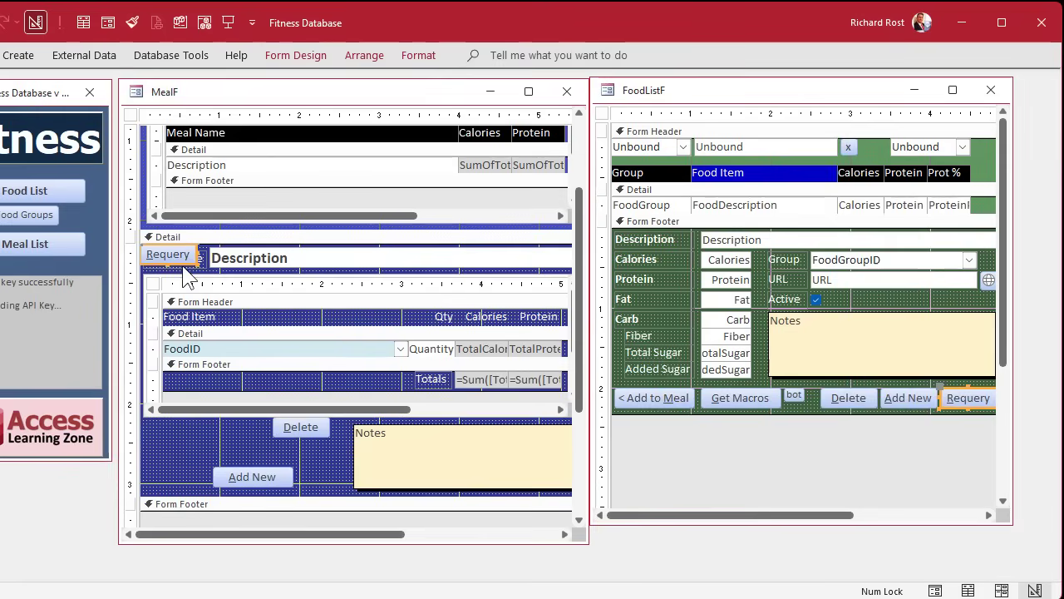
left_click_drag(173, 254, 311, 457)
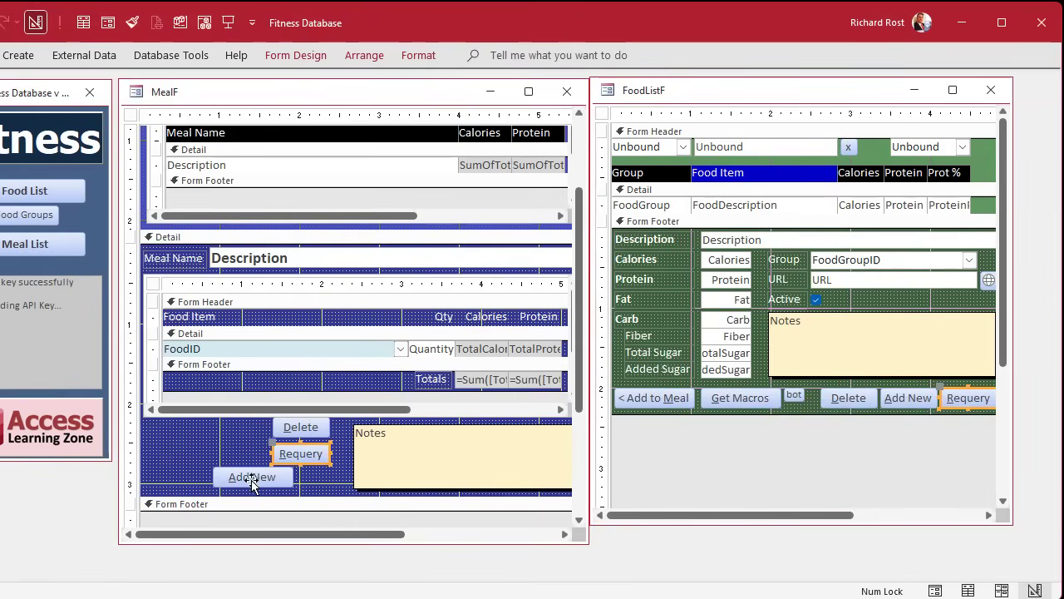
left_click_drag(252, 481, 158, 479)
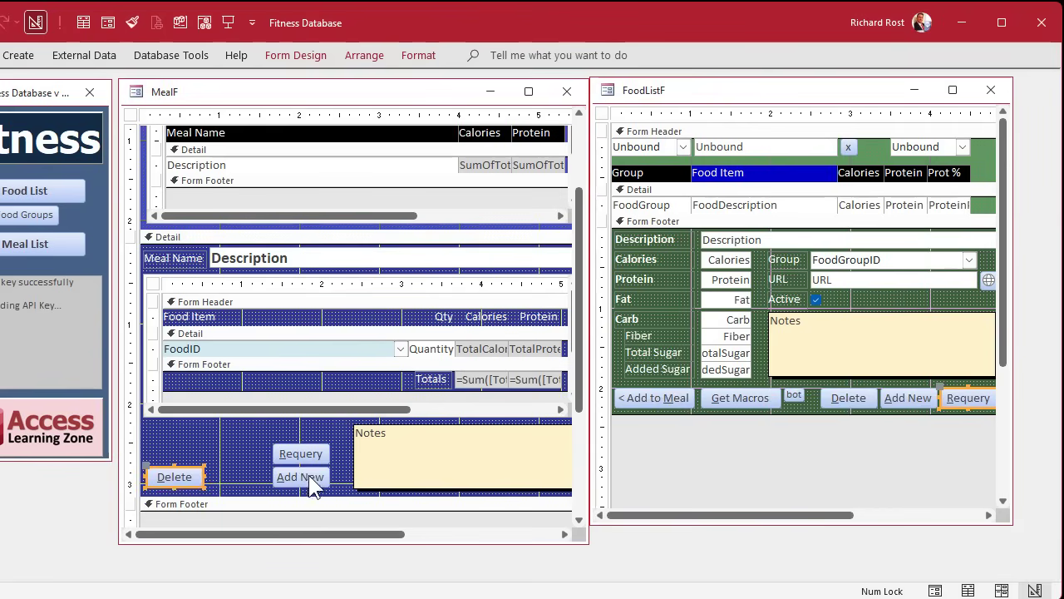
mouse_move(309, 480)
left_mouse_down()
mouse_move(240, 480)
mouse_move(298, 487)
left_mouse_up()
left_click(291, 442)
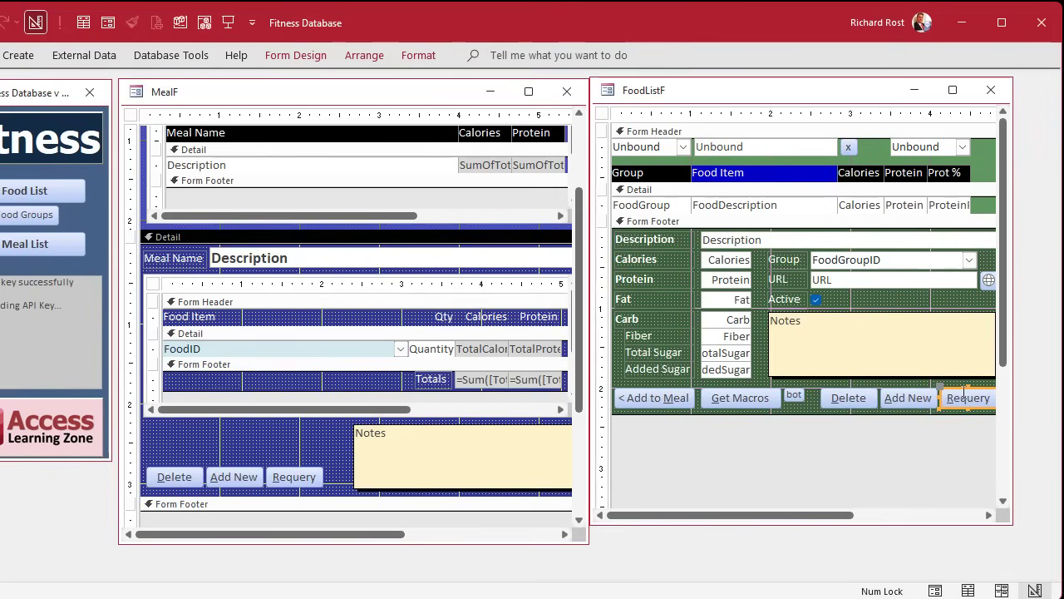
- Copy the Me.Requery line from FoodListF's Requery button click code
right_click(956, 397)
left_click(999, 399)
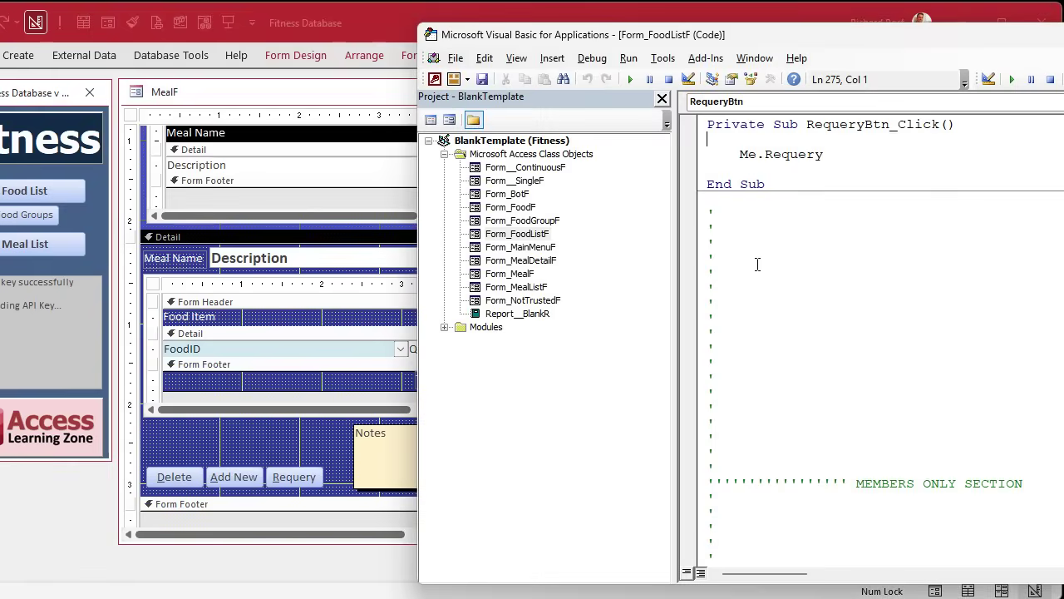
left_click_drag(740, 154, 879, 157)
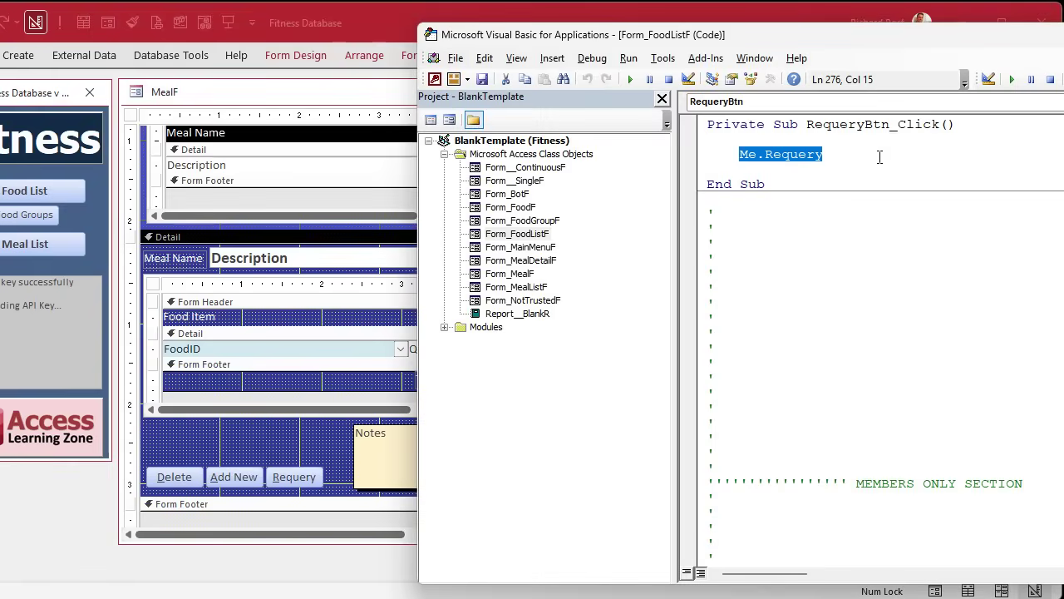
key("ctrl+c")
- Add Me.Requery to MealF's RequeryBtn_Click procedure and save all three changed forms
left_click(285, 477)
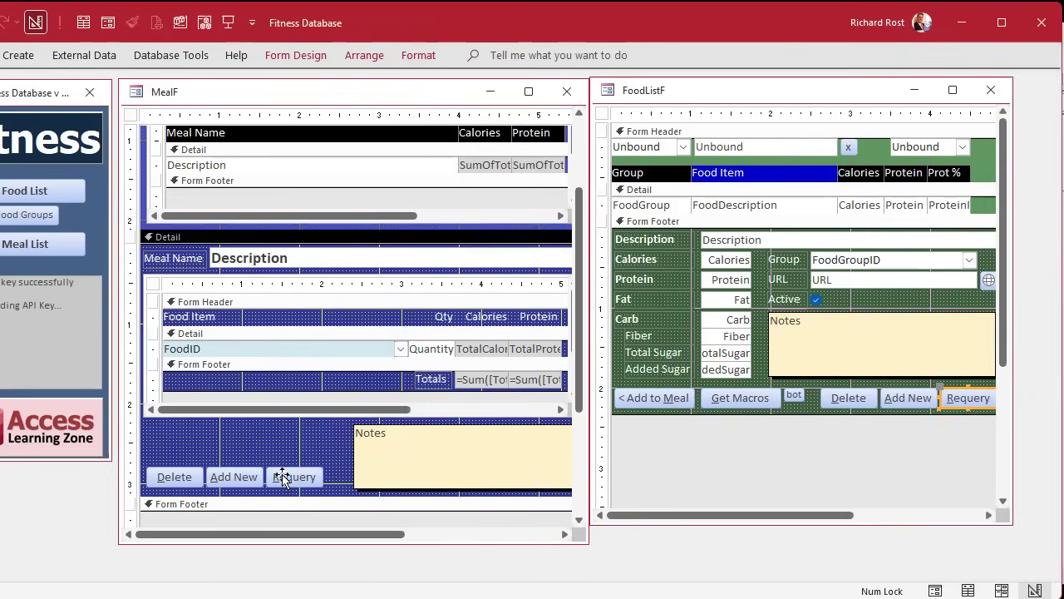
right_click(285, 476)
left_click(341, 3)
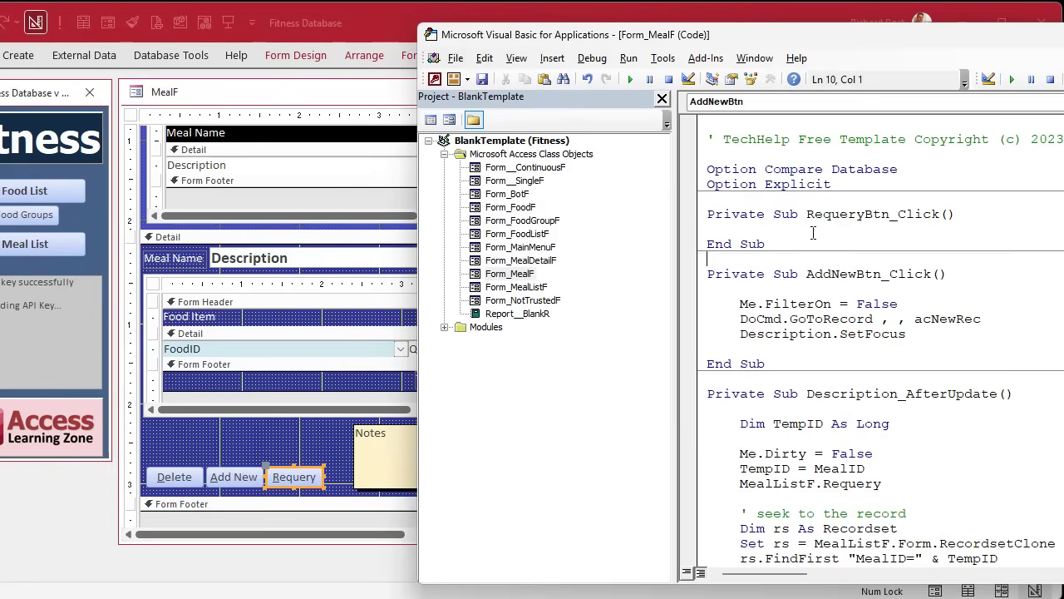
left_click(715, 228)
key("Return")
key("Return")
key("Up")
key("Tab")
type("me.Requery")
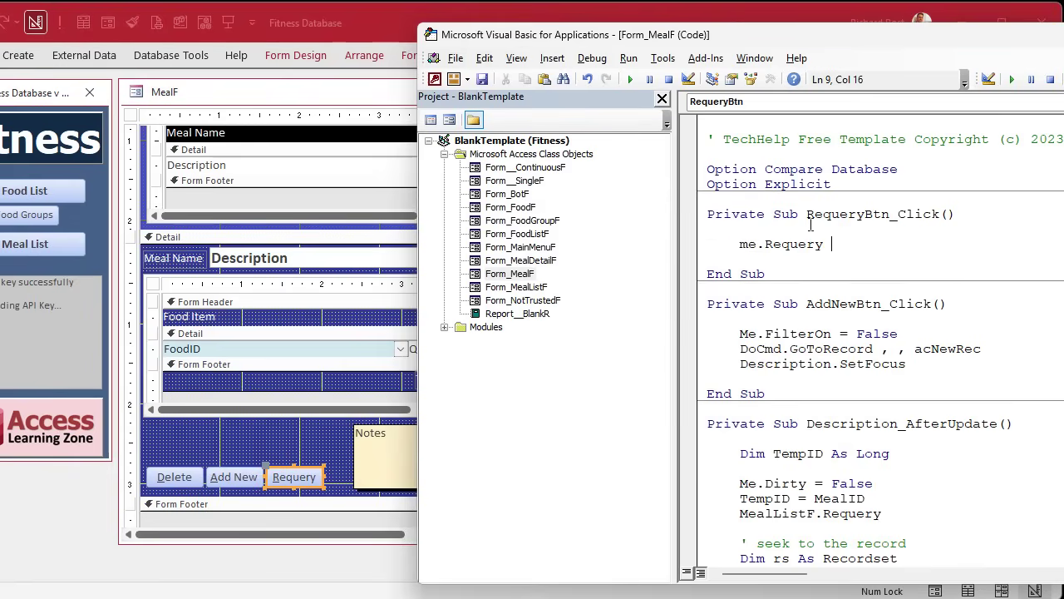
key("Down")
key("ctrl+s")
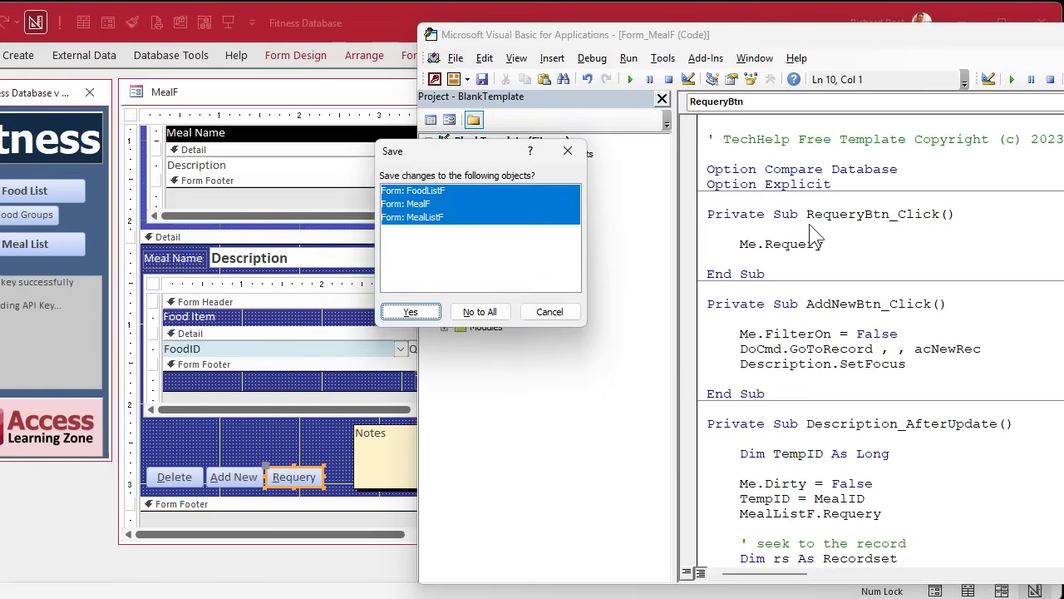
left_click(393, 313)
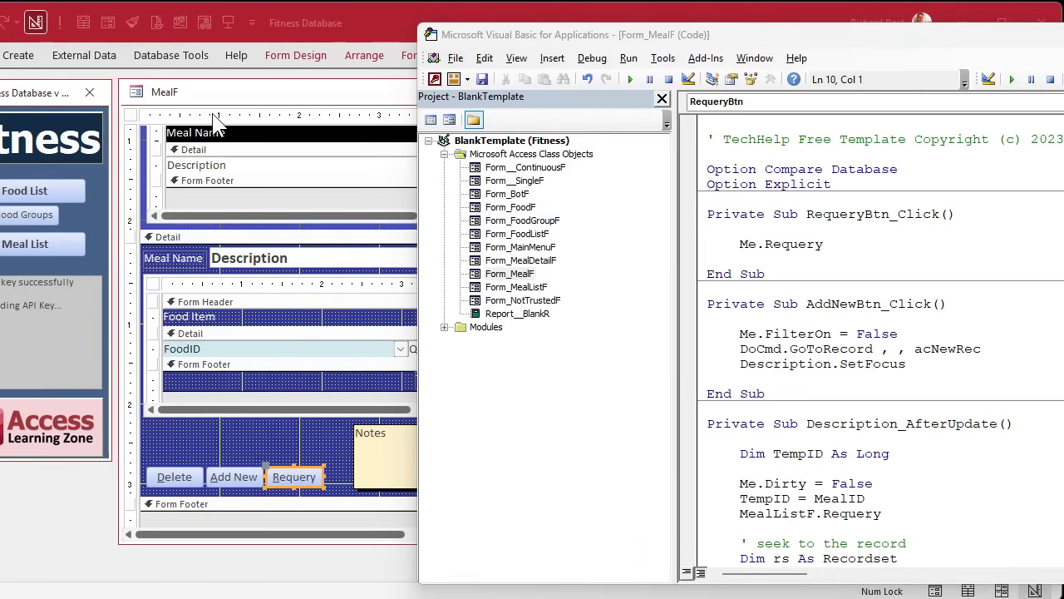
- Show all properties of the subform's Description text box and check its Name and Control Source
left_click(316, 93)
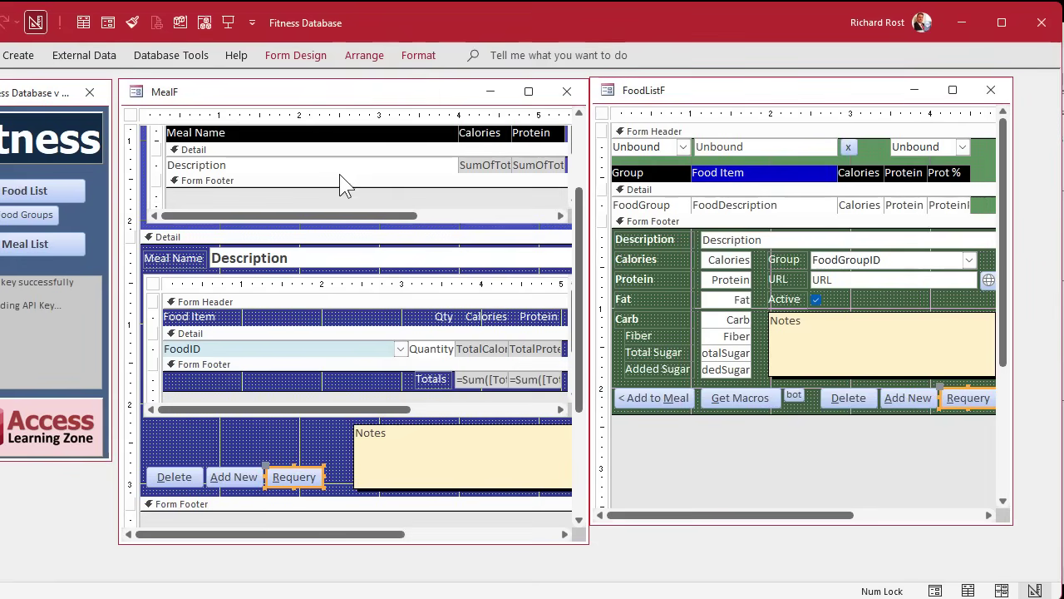
left_click(304, 171)
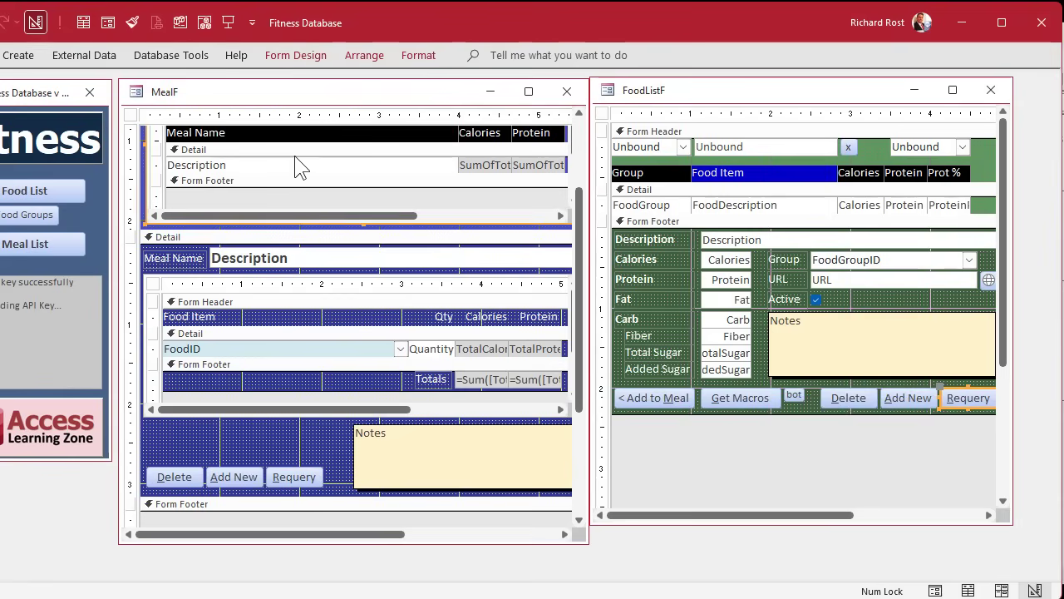
scroll(582, 212, "up", 2)
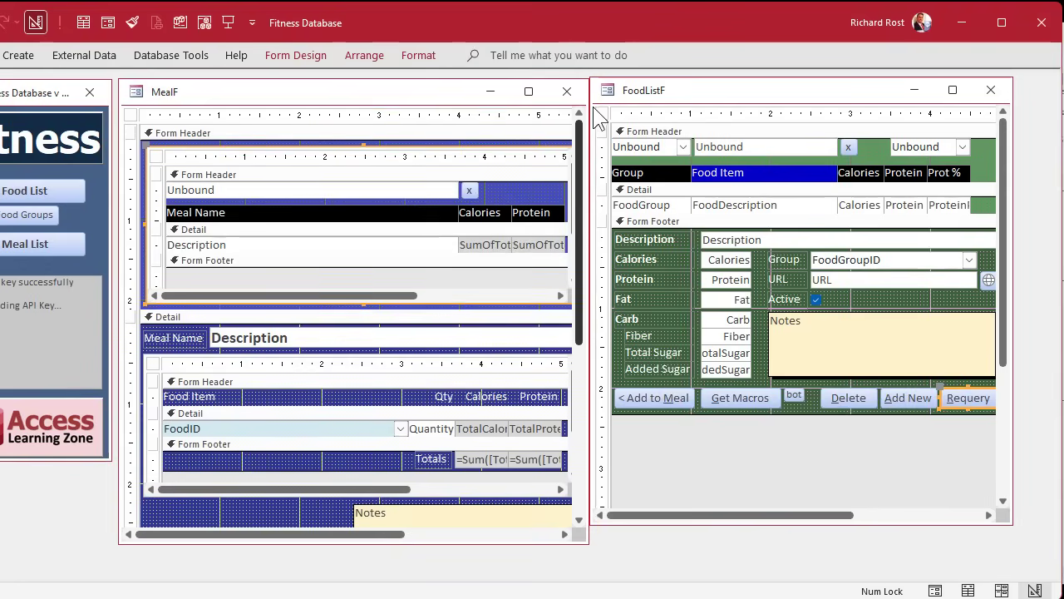
left_click(242, 243)
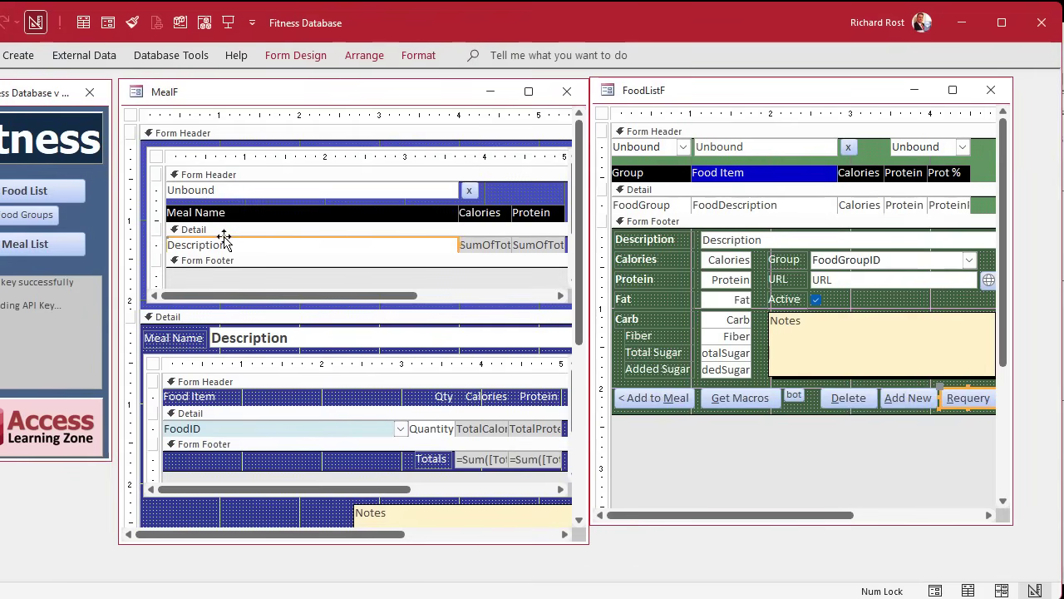
double_click(224, 239)
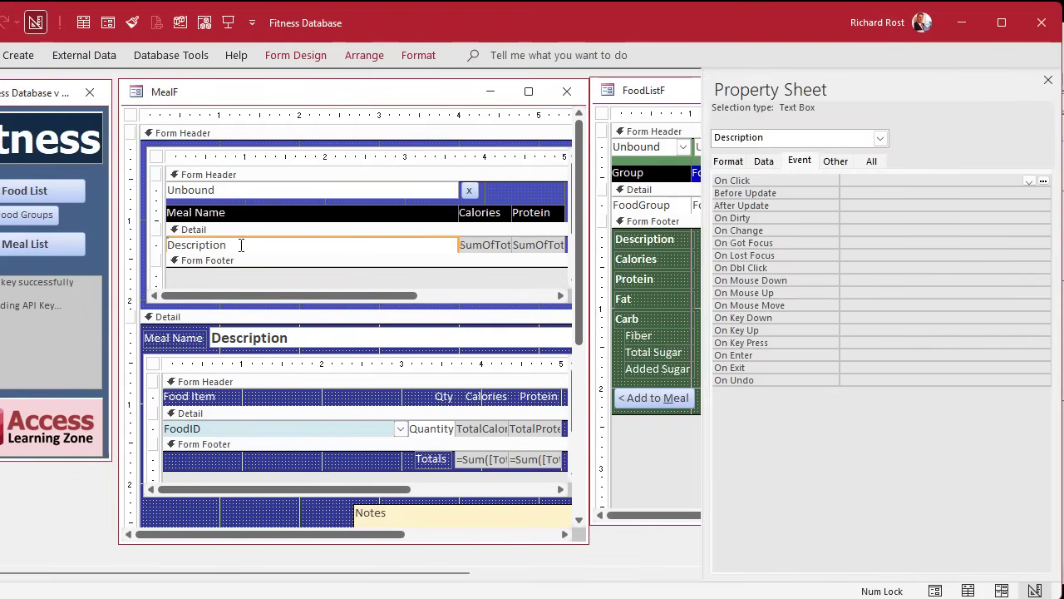
left_click(871, 162)
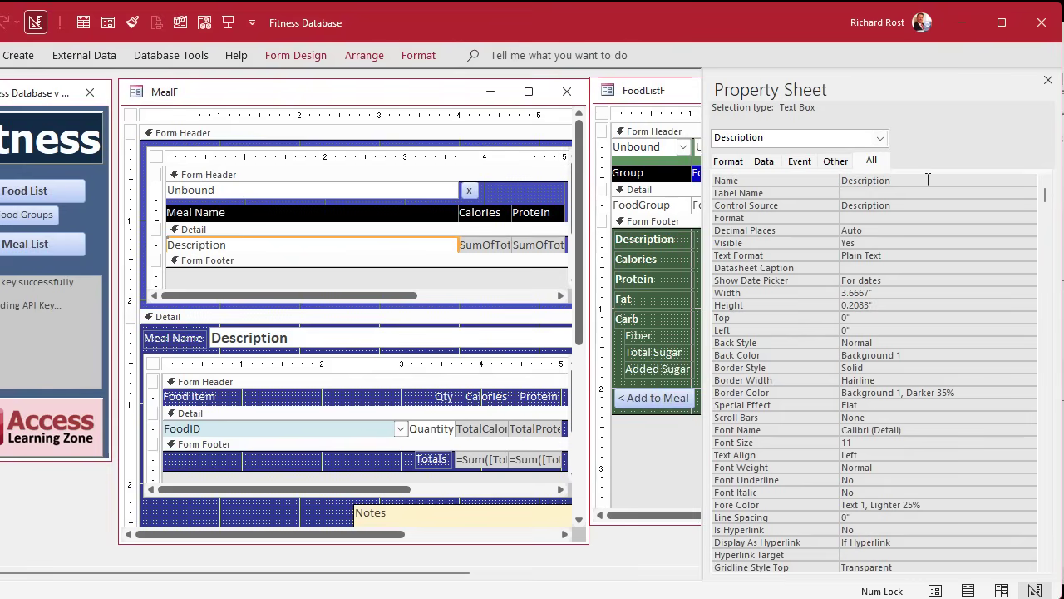
left_click(856, 180)
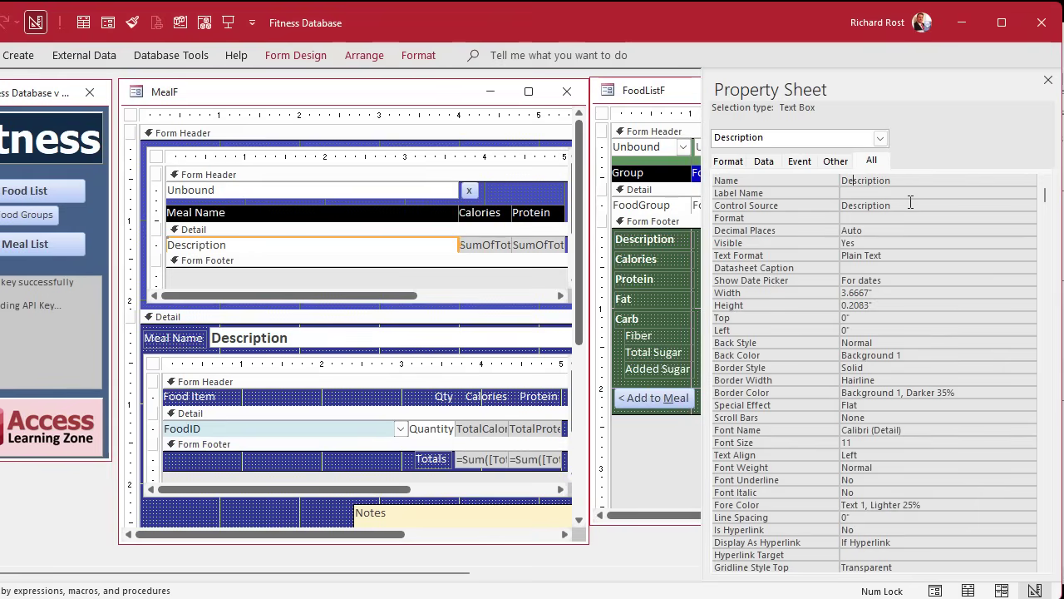
left_click(909, 204)
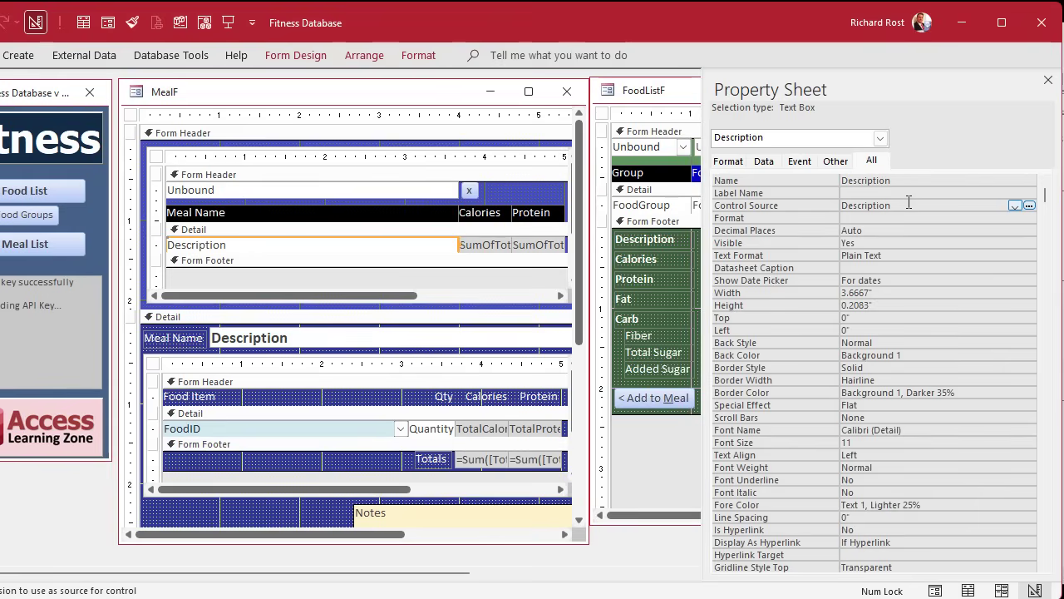
left_click(837, 180)
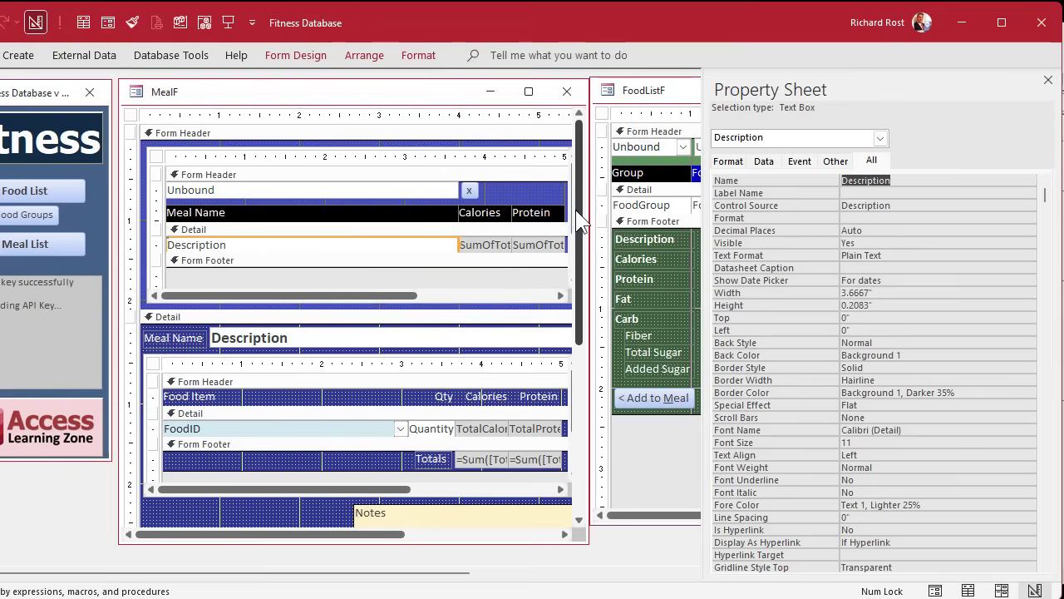
- Select MealF's Delete button and close the Property Sheet
left_click(399, 305)
scroll(350, 349, "down", 5)
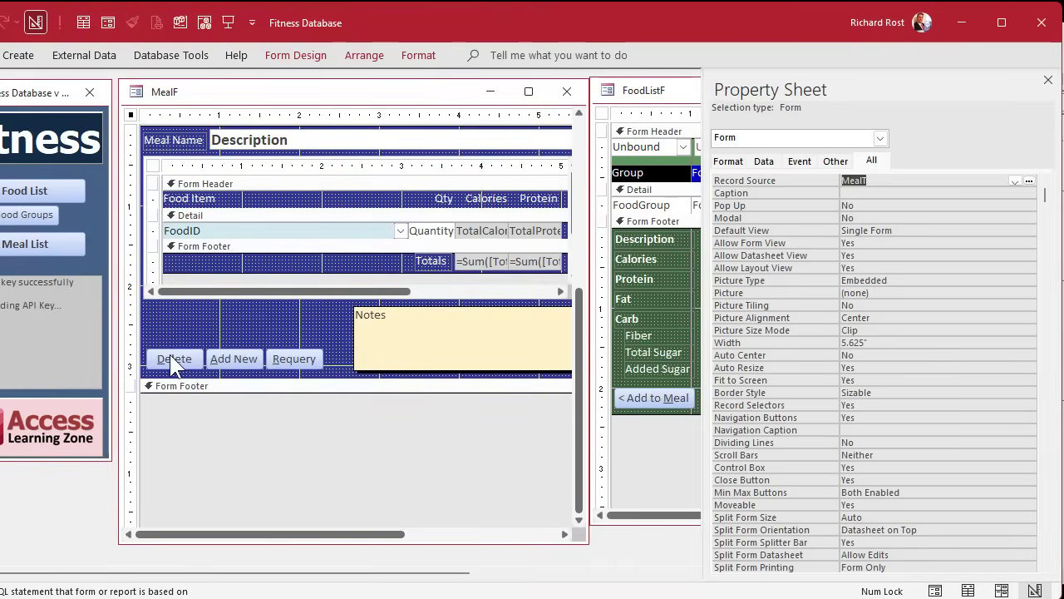
left_click(170, 357)
left_click(1047, 82)
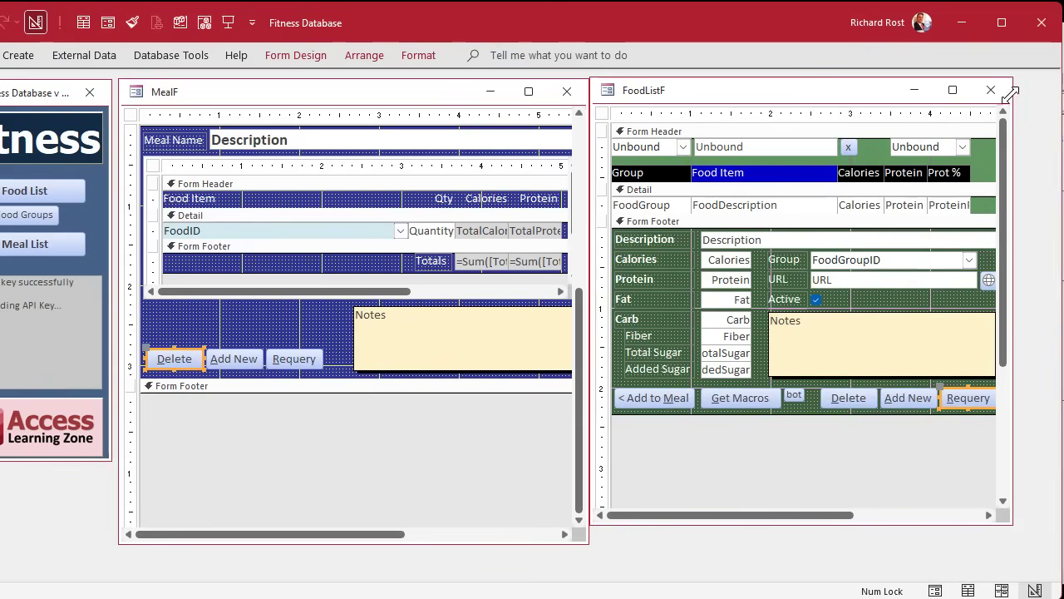
- Copy the whole body of FoodListF's DeleteBtn_Click code, then return to Access
right_click(848, 398)
left_click(901, 405)
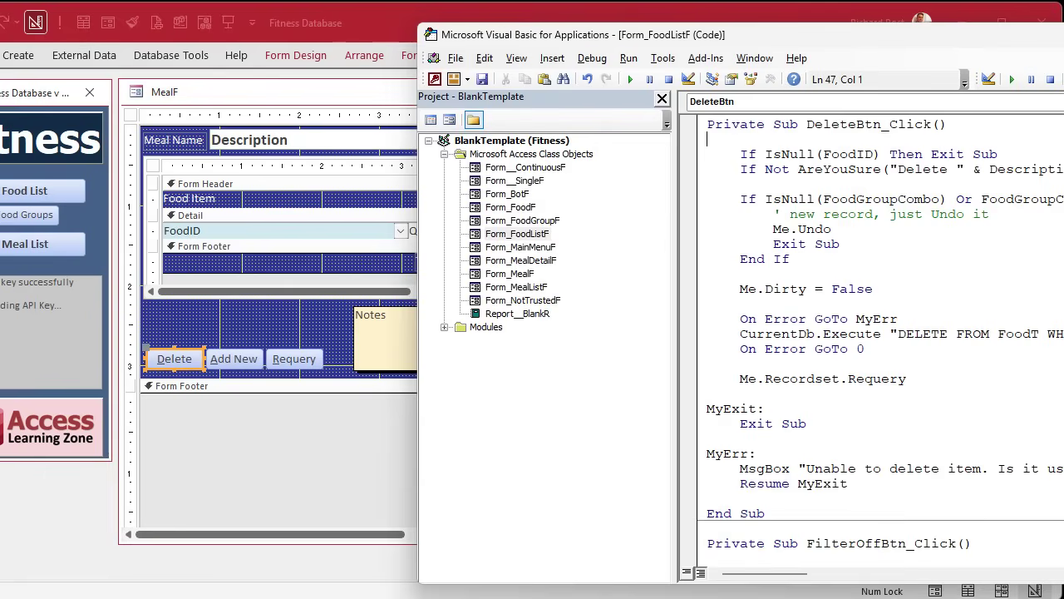
left_click_drag(832, 34, 802, 31)
left_click_drag(1063, 35, 789, 31)
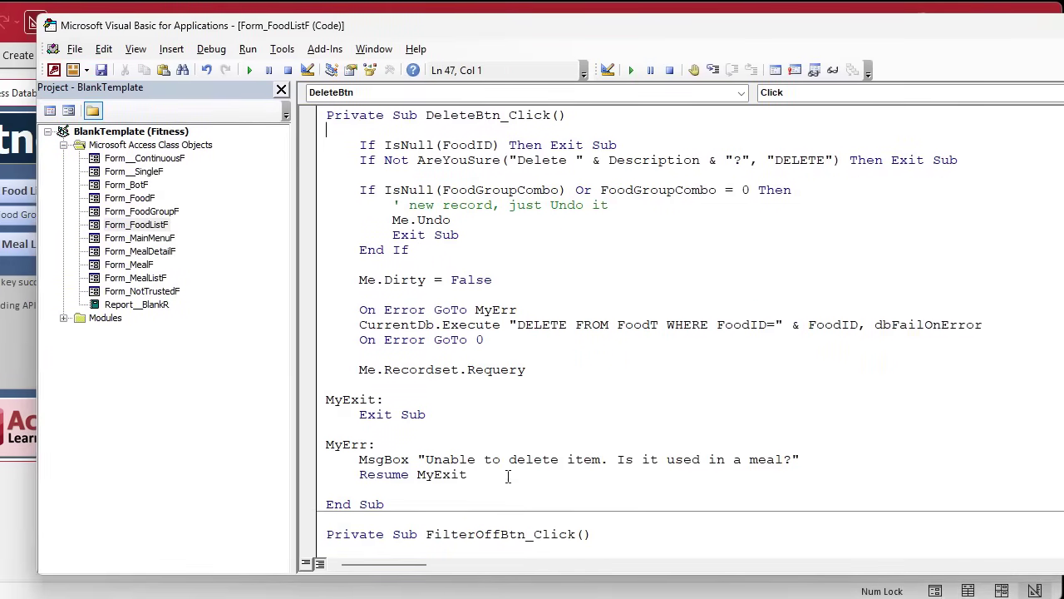
left_click_drag(456, 190, 484, 258)
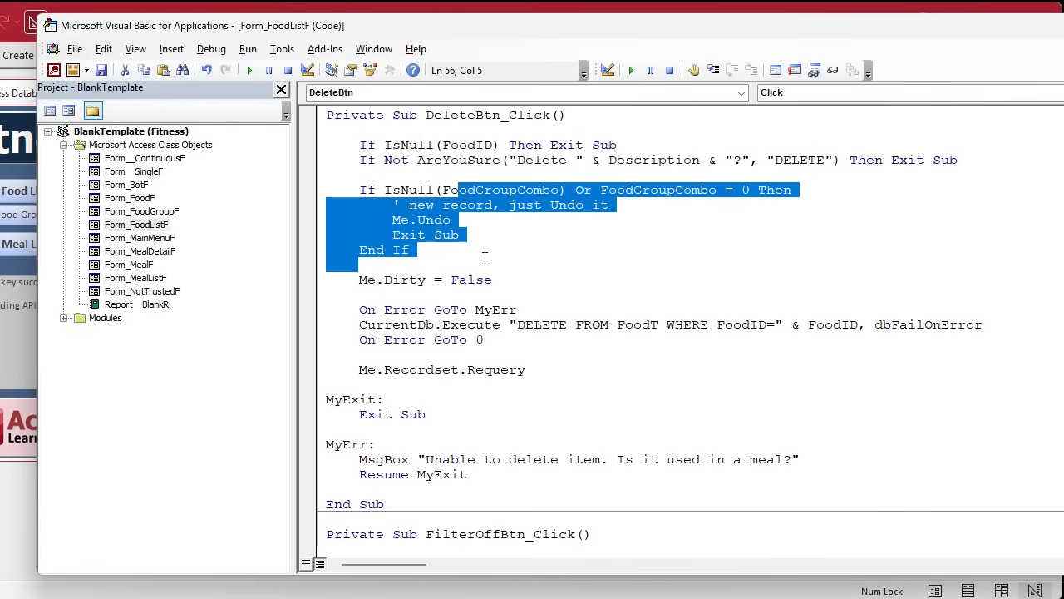
left_click(499, 133)
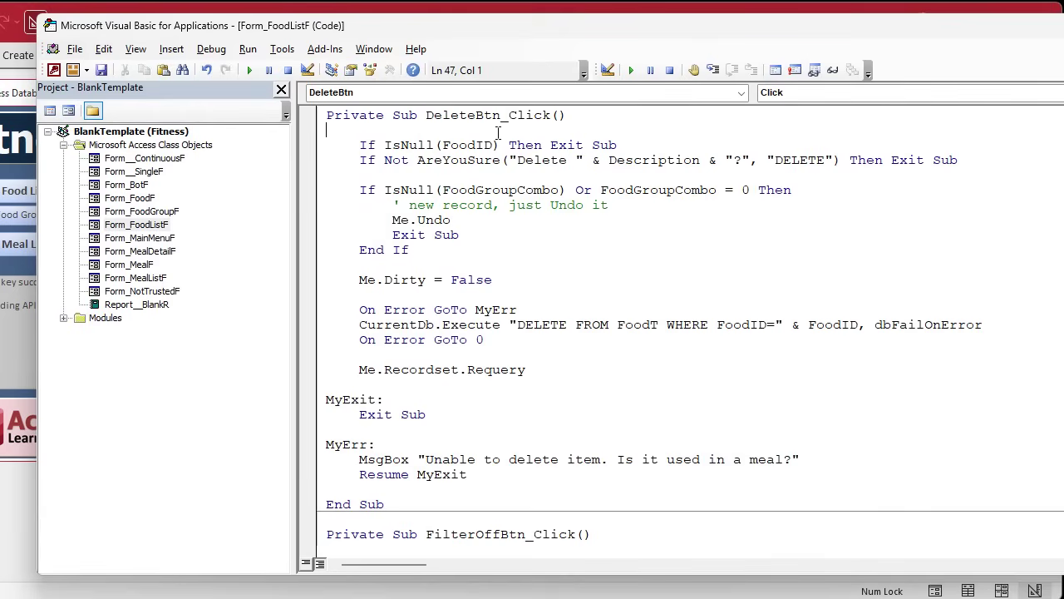
left_click_drag(405, 124, 534, 486)
key("ctrl+c")
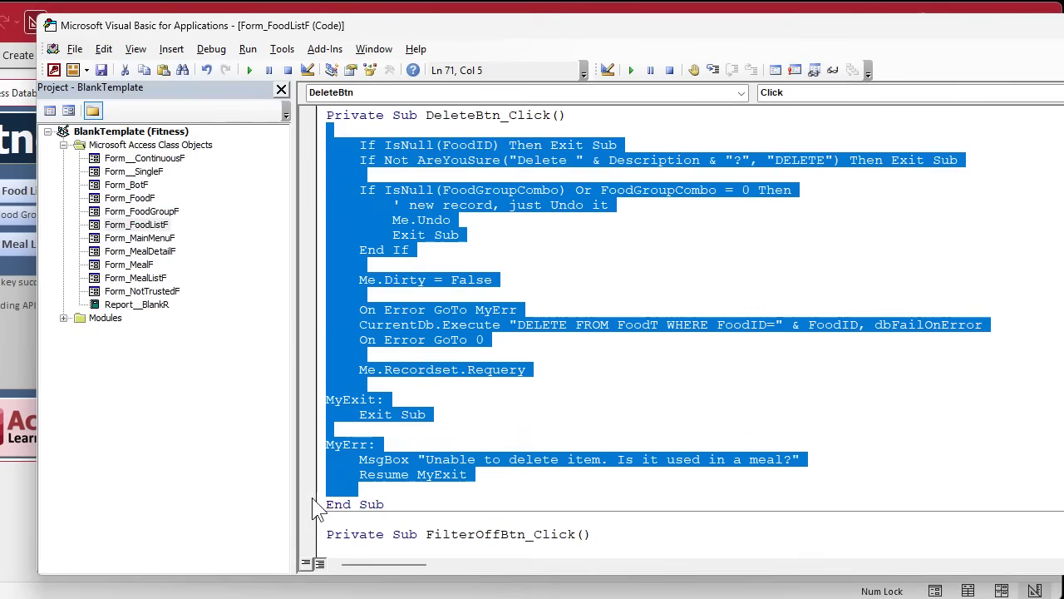
left_click(25, 530)
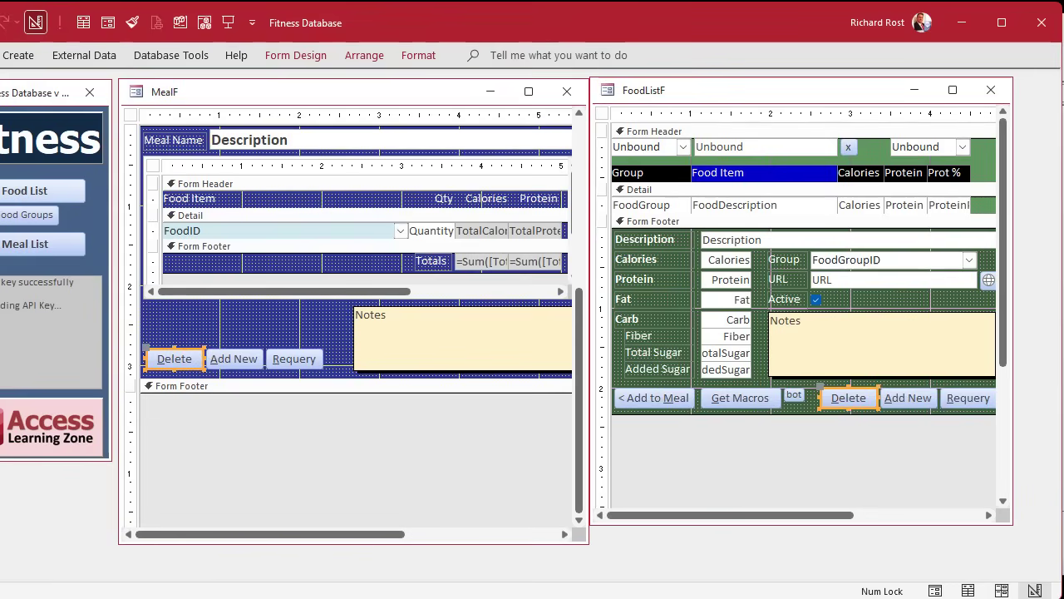
- Paste the delete code into MealF's new DeleteBtn_Click and change the null check to MealID
right_click(194, 357)
left_click(225, 373)
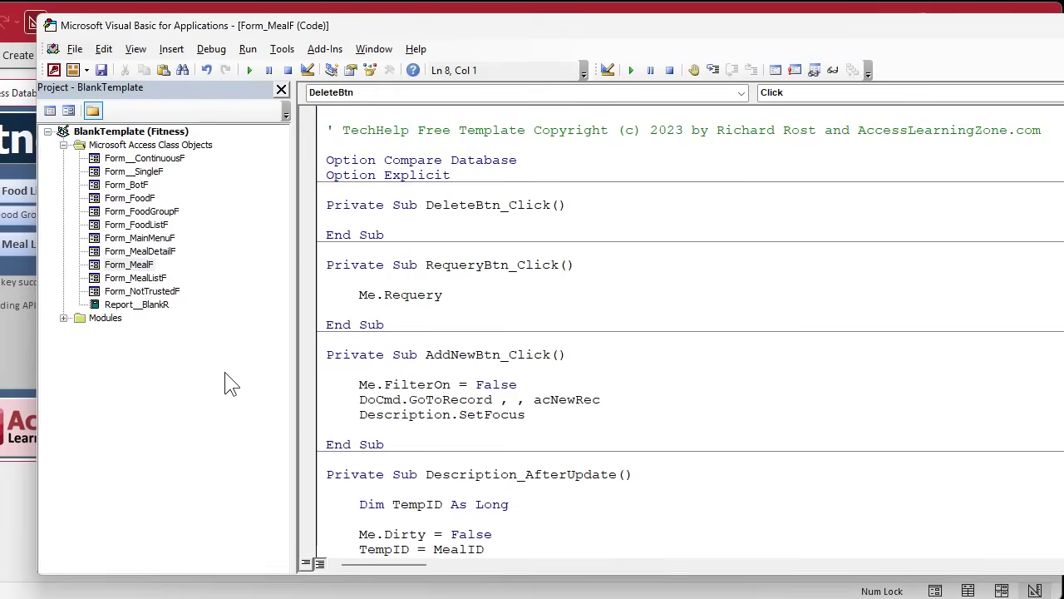
key("ctrl+v")
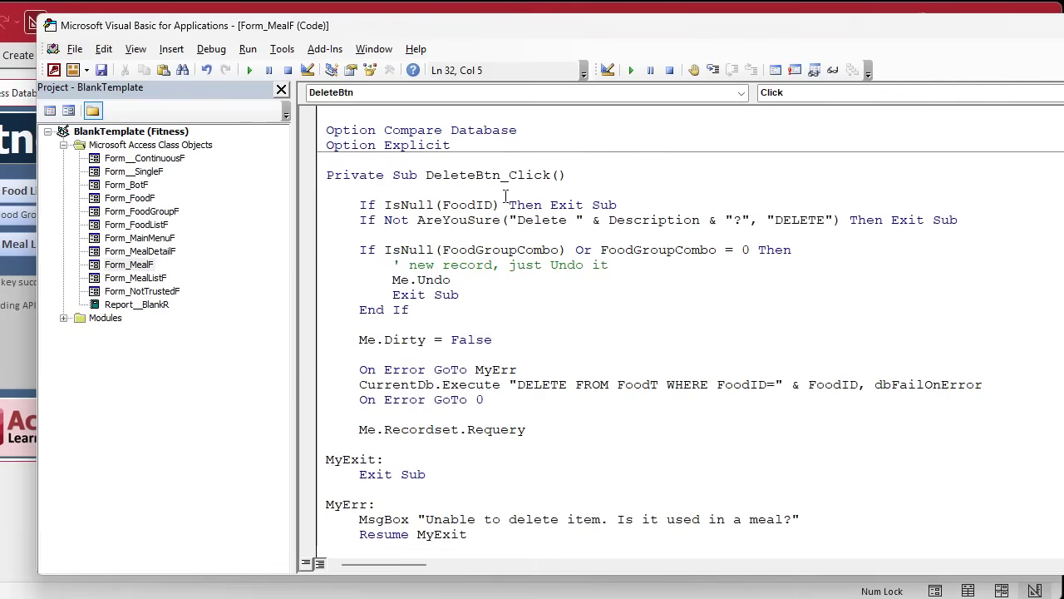
double_click(637, 221)
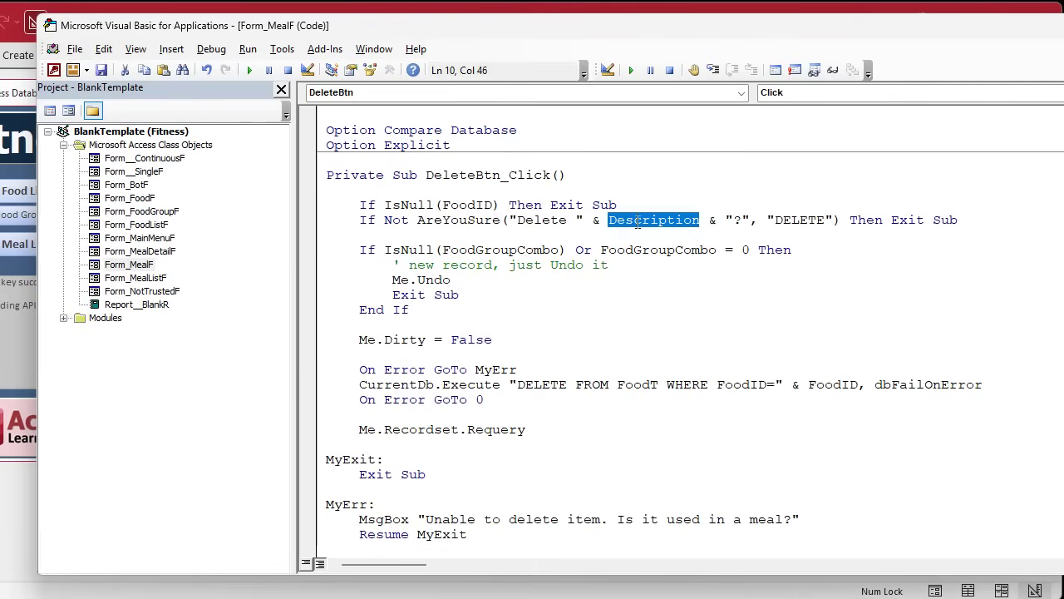
double_click(473, 205)
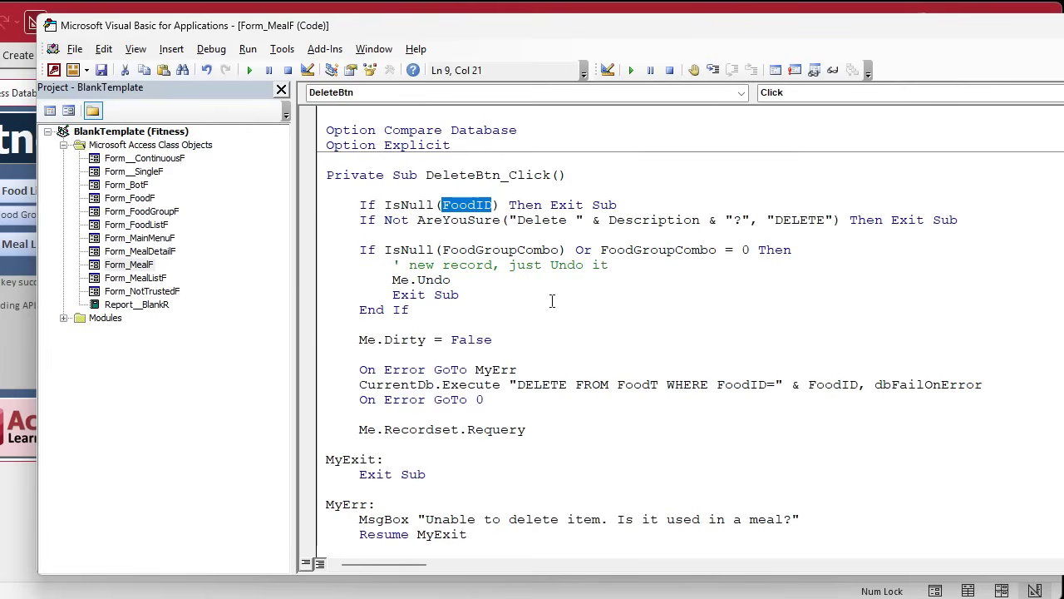
type("MealID")
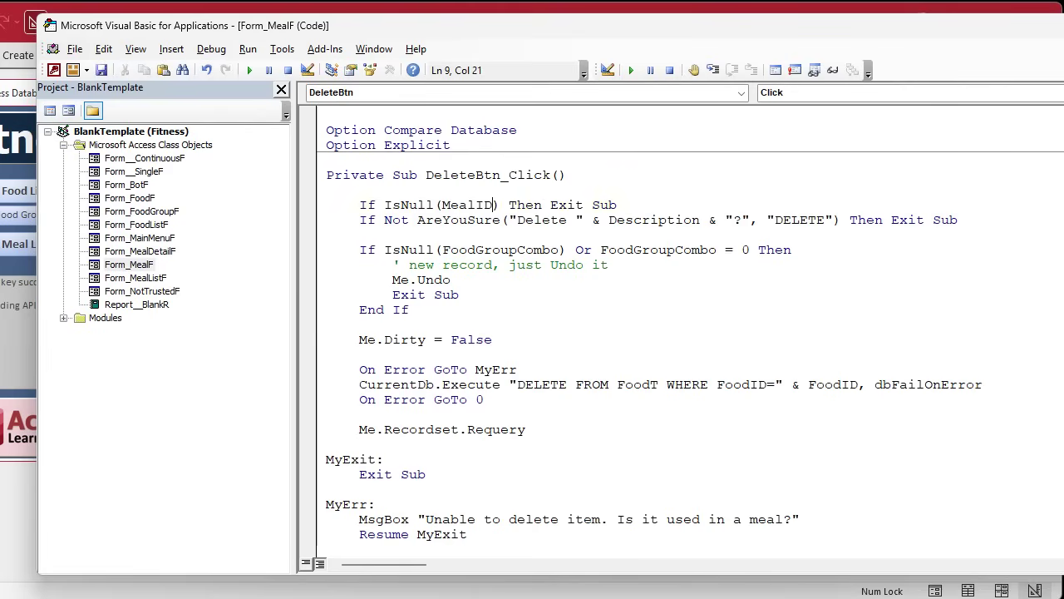
key("Down")
key("Down")
- Remove the FoodGroupCombo new-record check block from the routine
left_click(529, 307, "shift")
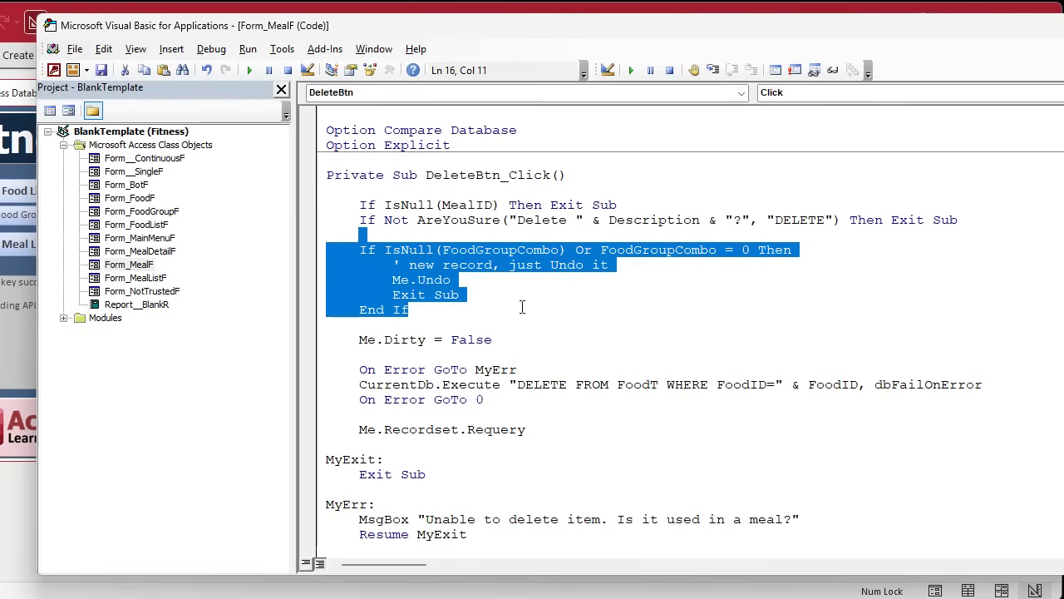
key("Delete")
key("Delete")
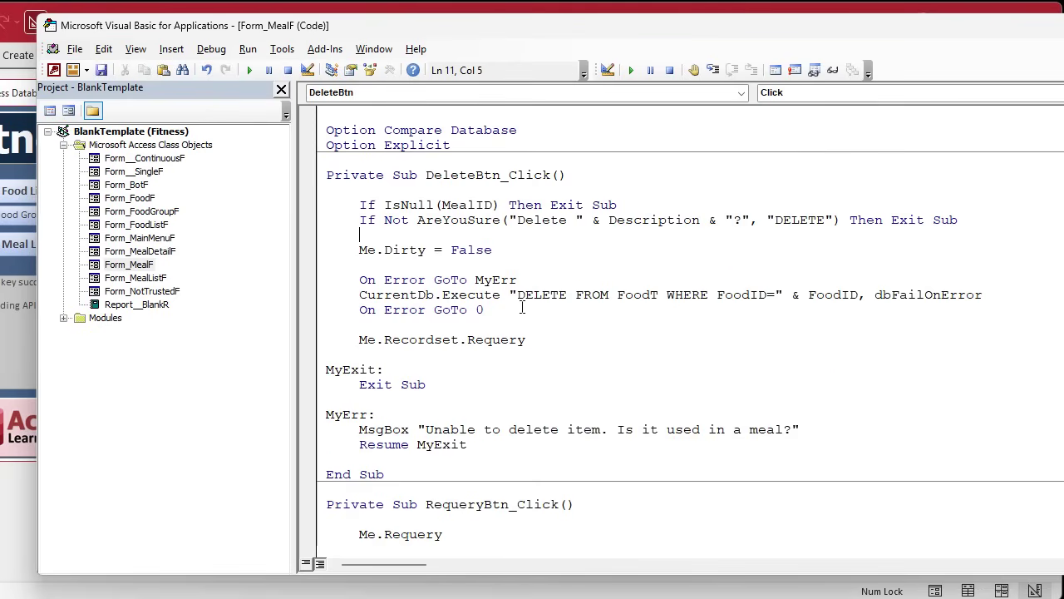
left_click_drag(360, 279, 557, 309)
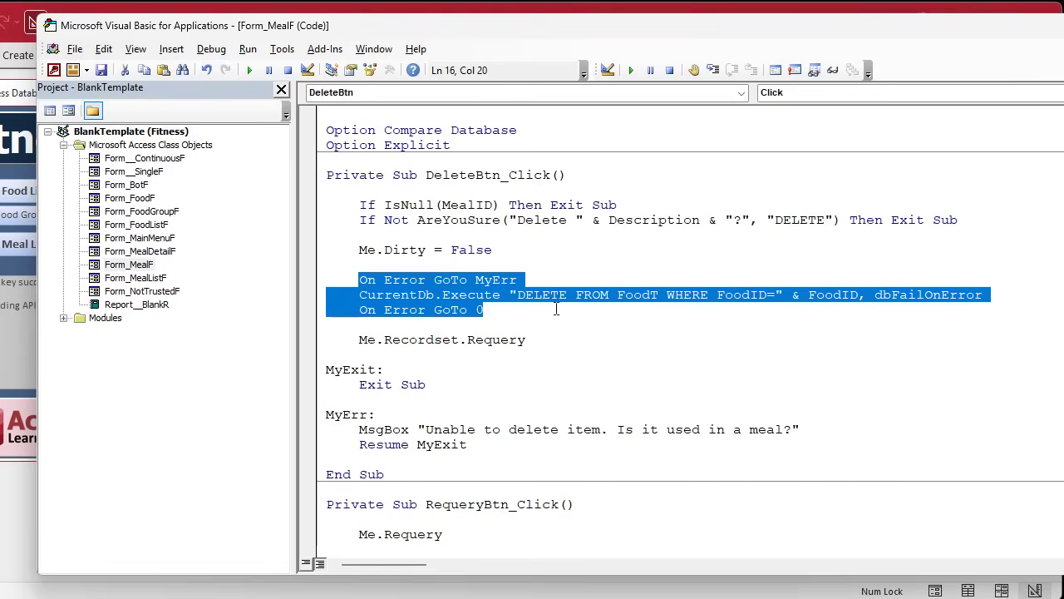
left_click(556, 309)
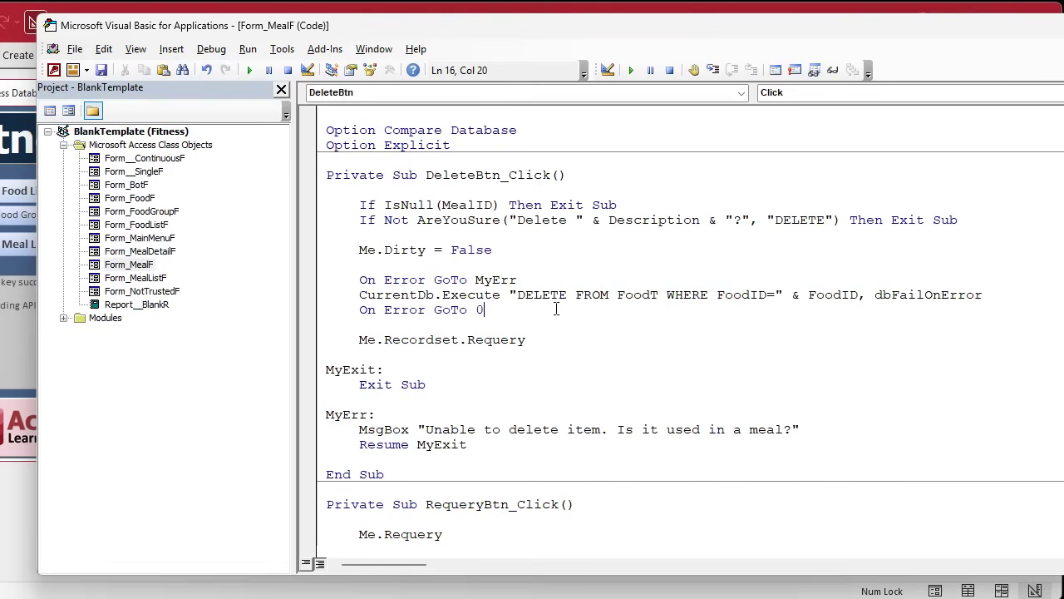
- Change the Execute statement's table to MealT and both FoodID references to MealID
double_click(644, 295)
type("MealT")
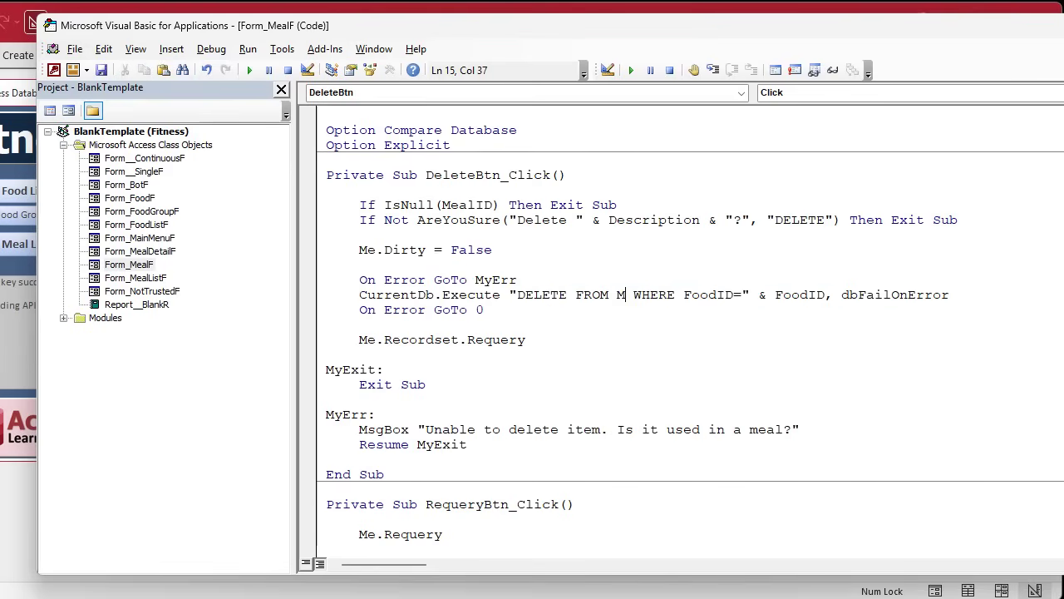
key("ctrl+Right")
key("ctrl+Right")
key("ctrl+shift+Right")
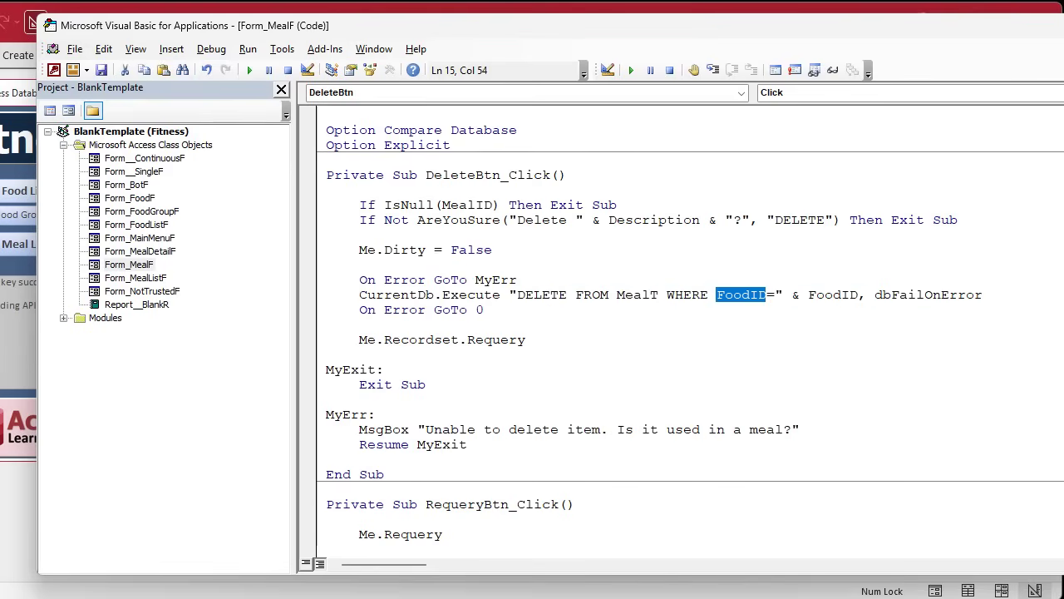
type("MealID")
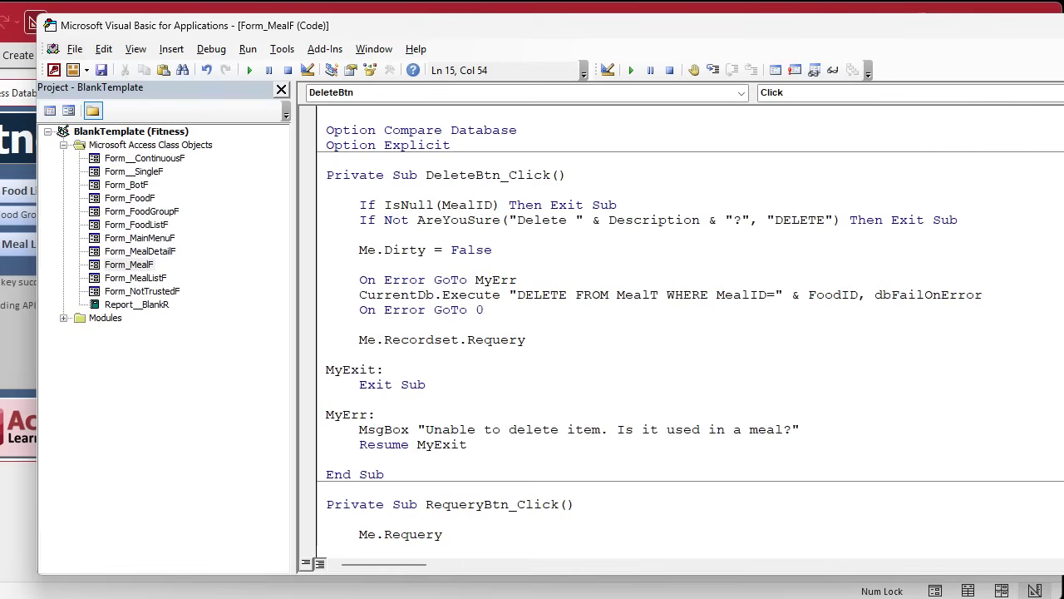
key("ctrl+Right")
key("ctrl+Right")
key("ctrl+shift+Right")
type("MealID")
- Paste the copied FoodT delete code again after the delete statement
left_click_drag(359, 294, 1014, 288)
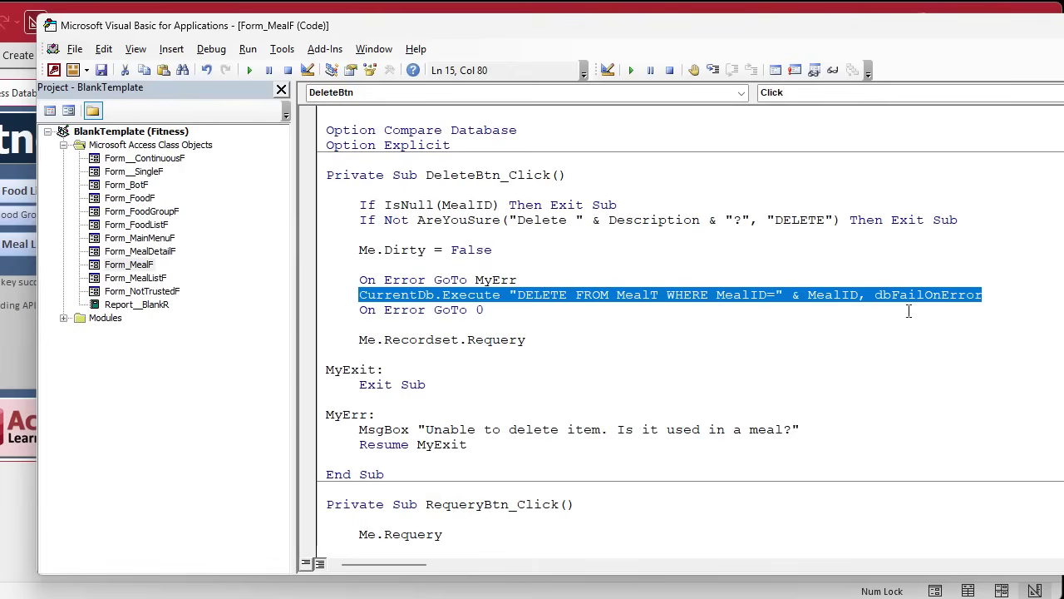
left_click(1007, 286)
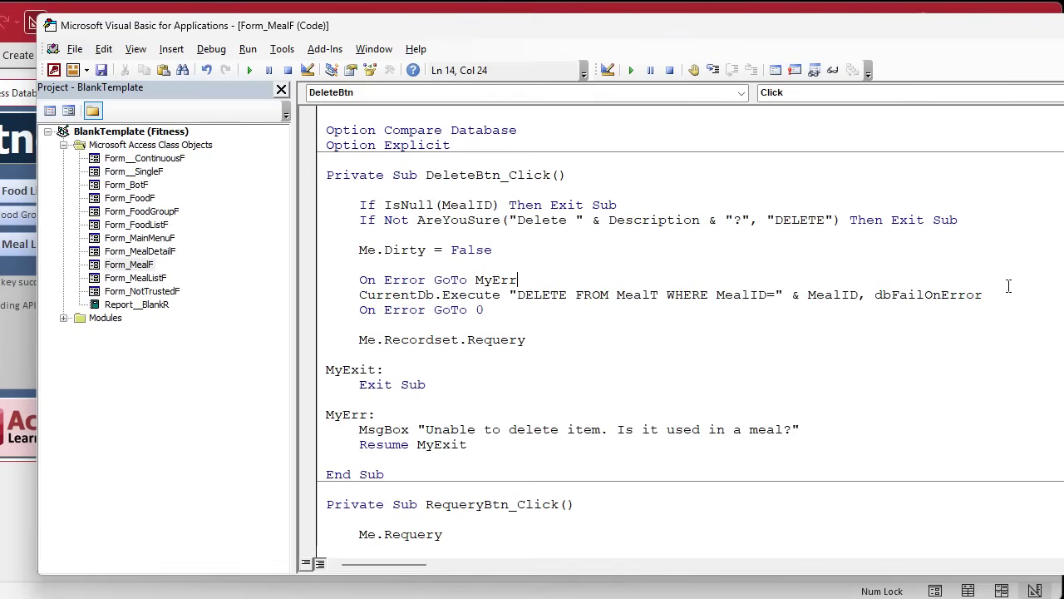
left_click(1006, 303)
left_click(1001, 293)
key("ctrl+v")
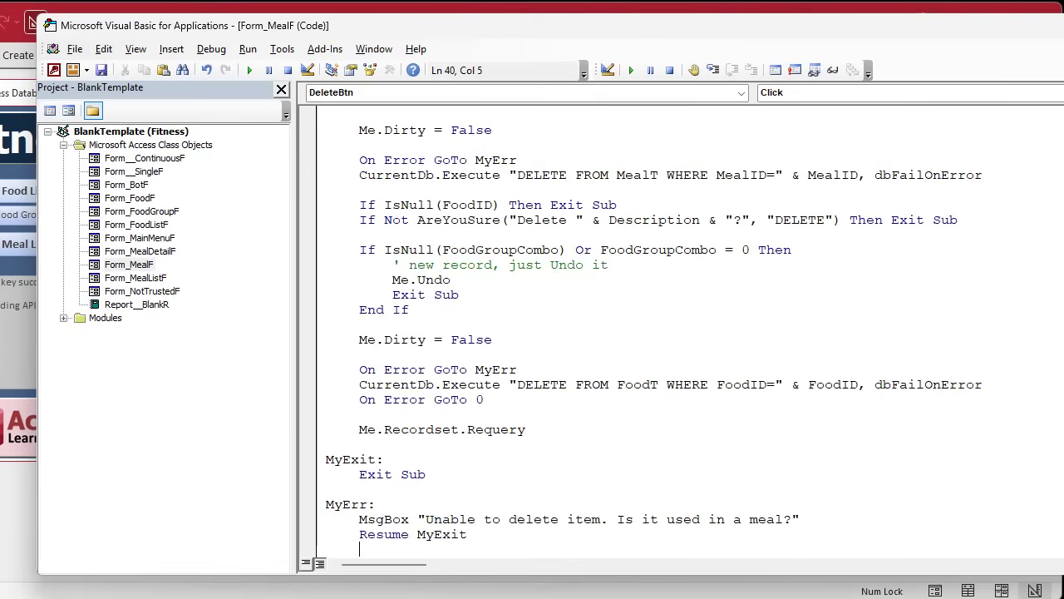
- Undo the stray paste and duplicate the MealT delete statement as a MealDetailT delete
key("ctrl+z")
scroll(705, 290, "up", 3)
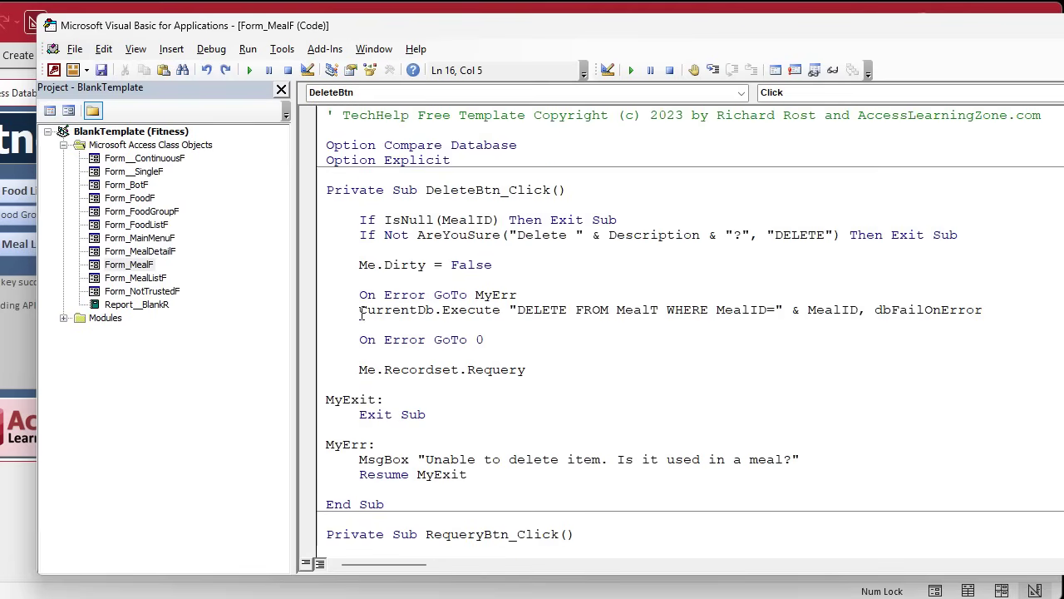
left_click_drag(361, 313, 1019, 307)
key("ctrl+c")
left_click(668, 330)
key("ctrl+v")
left_click(654, 325)
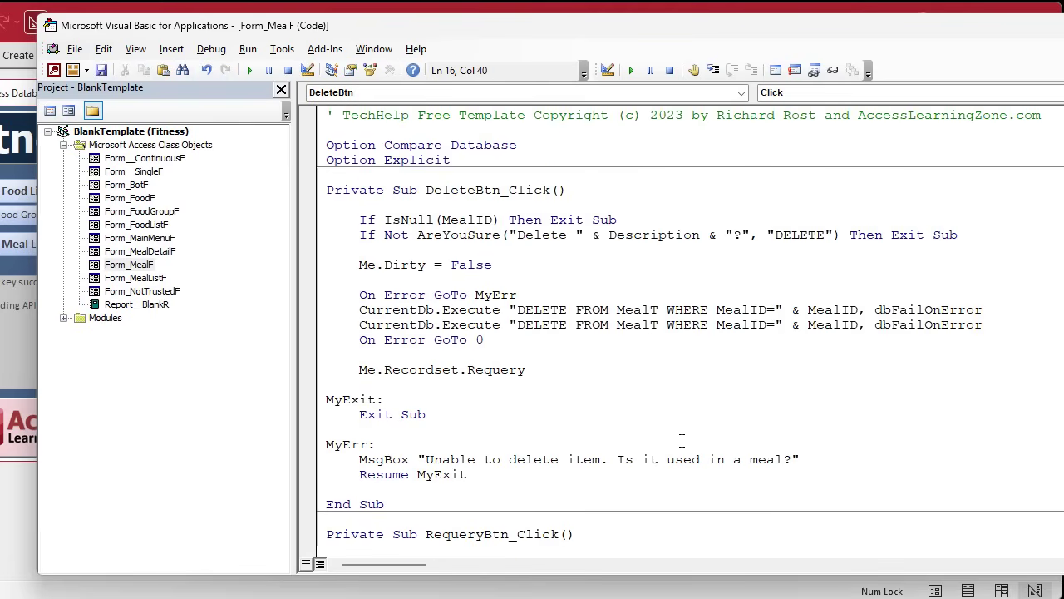
type("Detail")
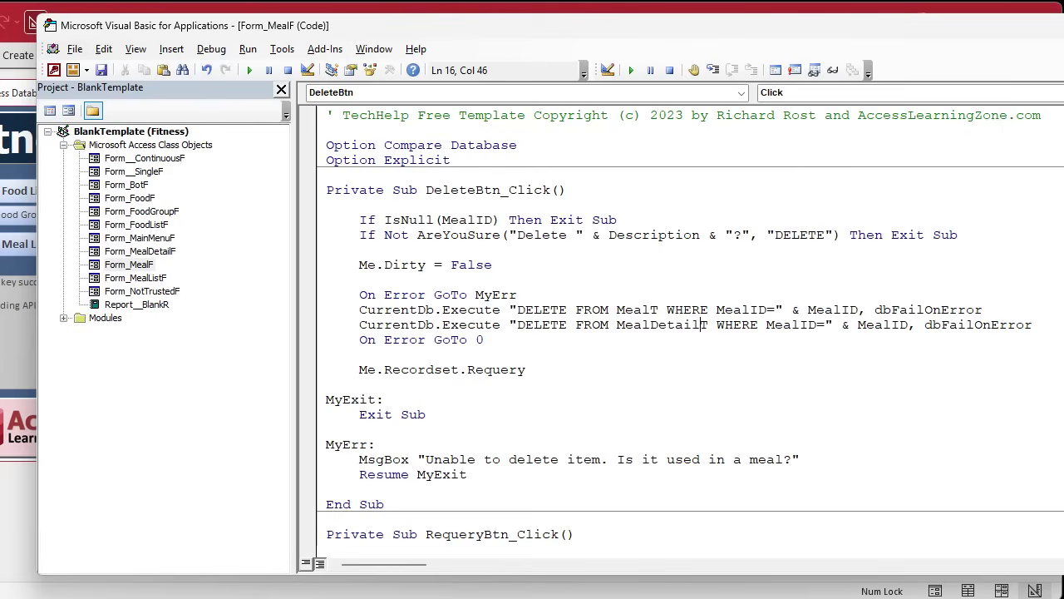
- Move the MealDetailT delete above the MealT delete, then return to Access
left_click(360, 323)
left_click_drag(360, 323, 1056, 318)
key("ctrl+c")
key("Delete")
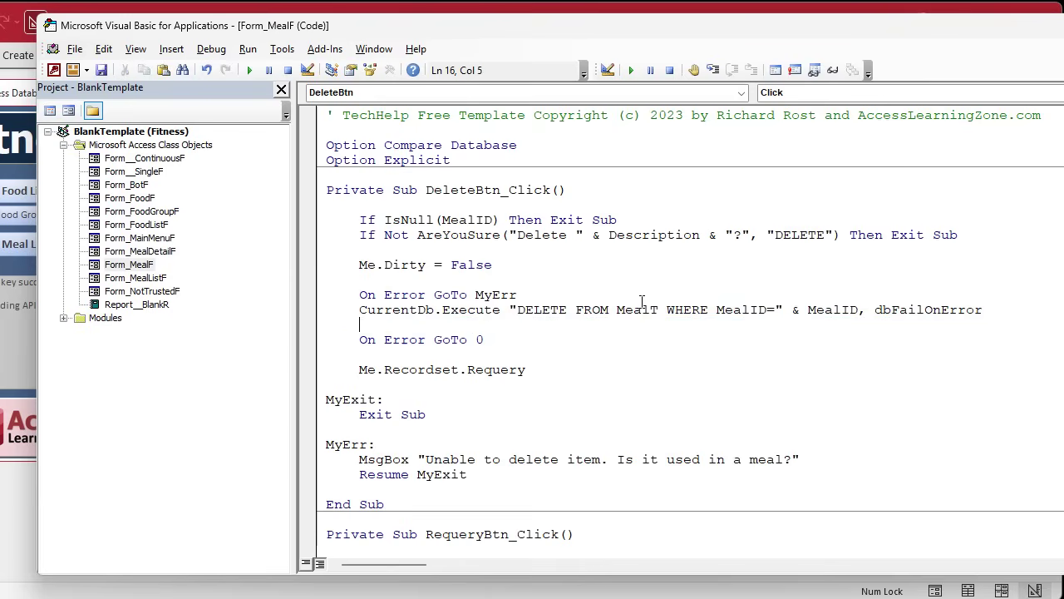
key("Up")
key("Return")
key("Up")
key("ctrl+v")
key("Down")
key("Down")
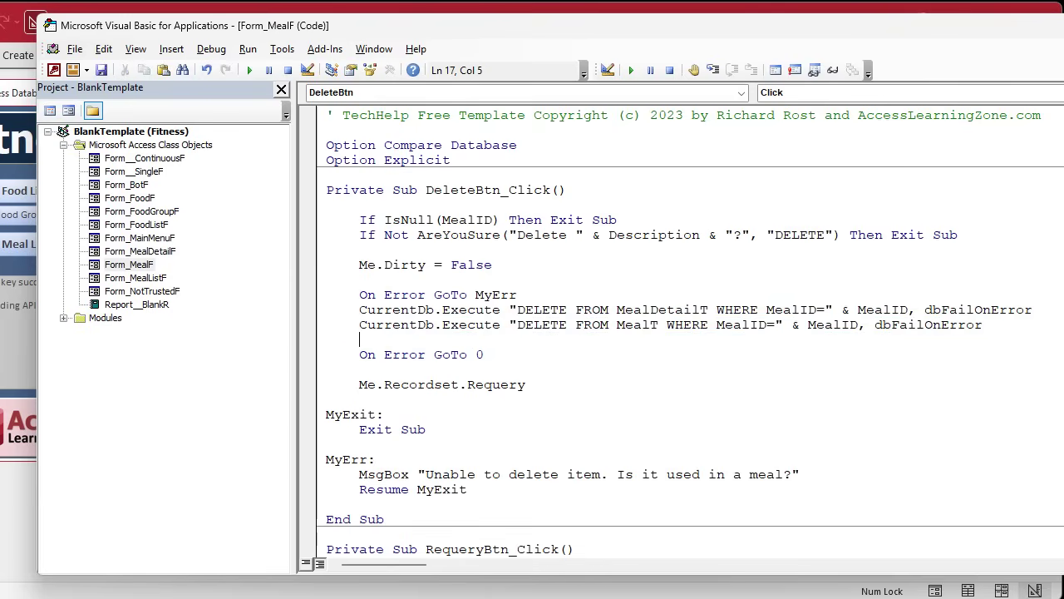
key("BackSpace")
key("BackSpace")
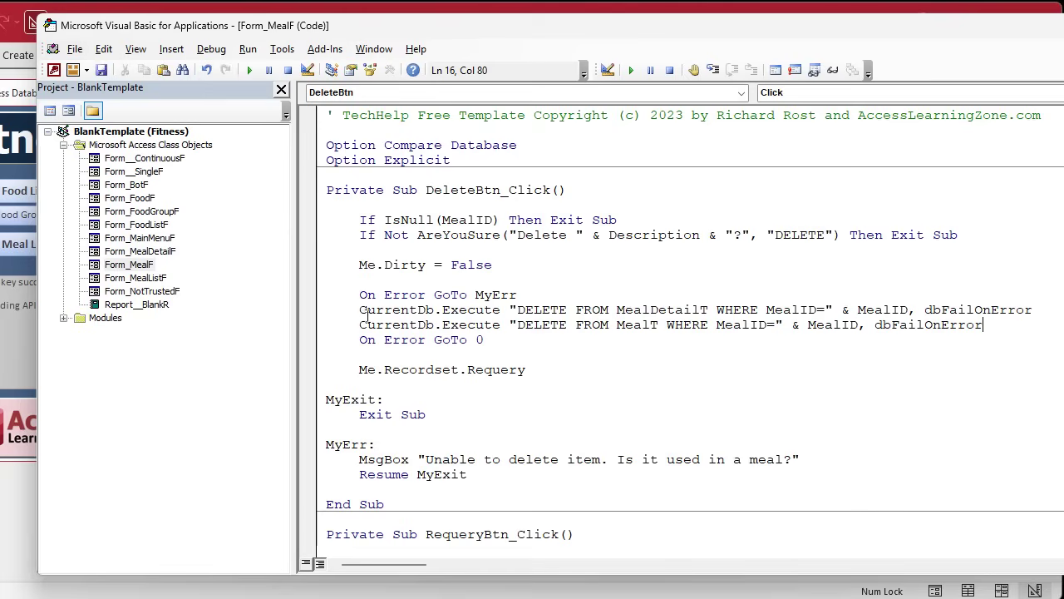
left_click_drag(359, 309, 1044, 306)
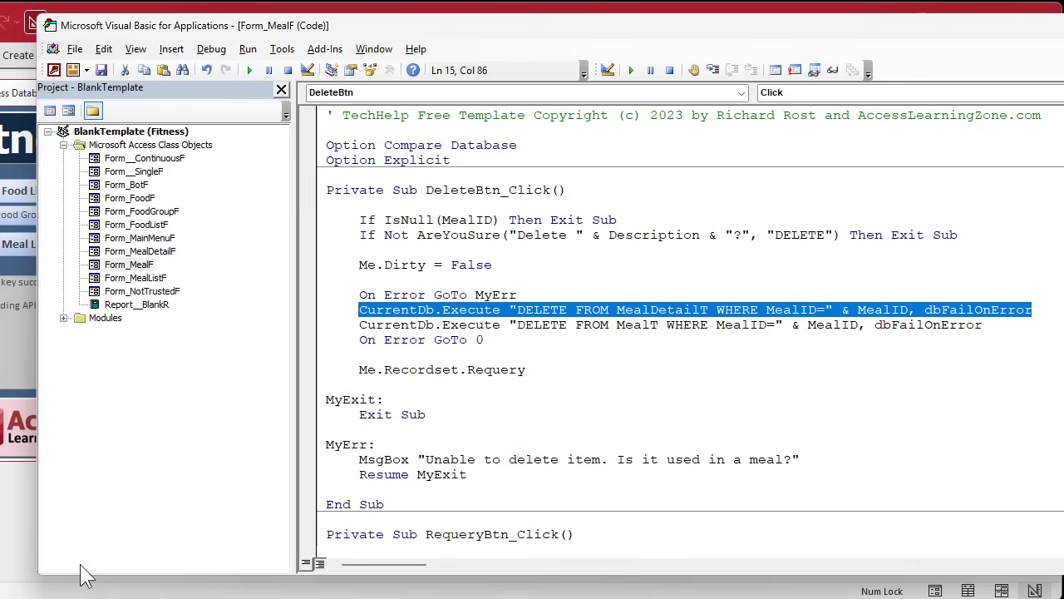
key("alt+F11")
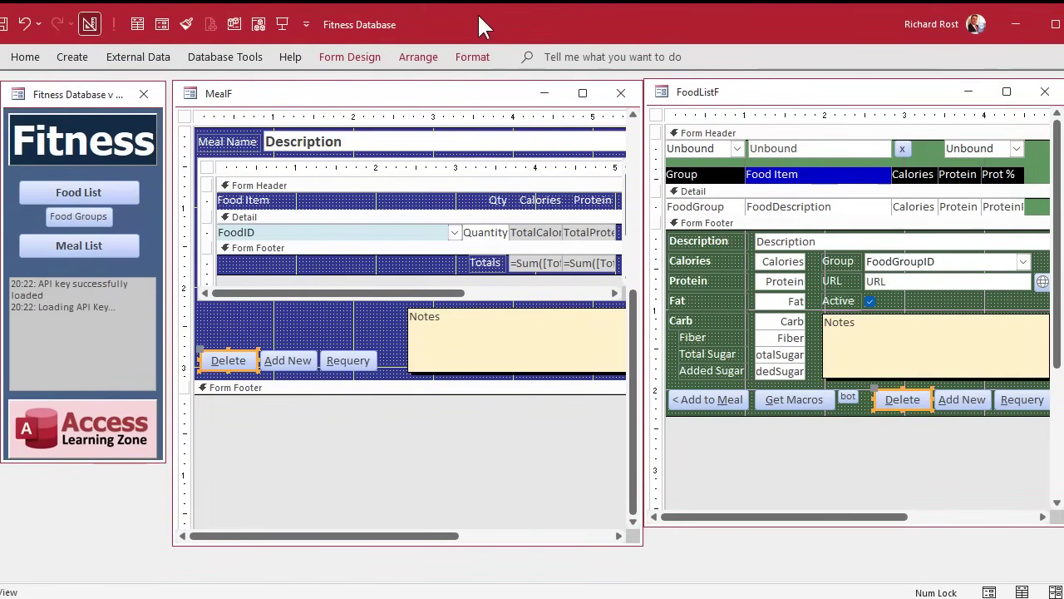
- Enable Cascade Delete Related Records on the MealT–MealDetailT relationship
left_click(258, 58)
left_click(175, 100)
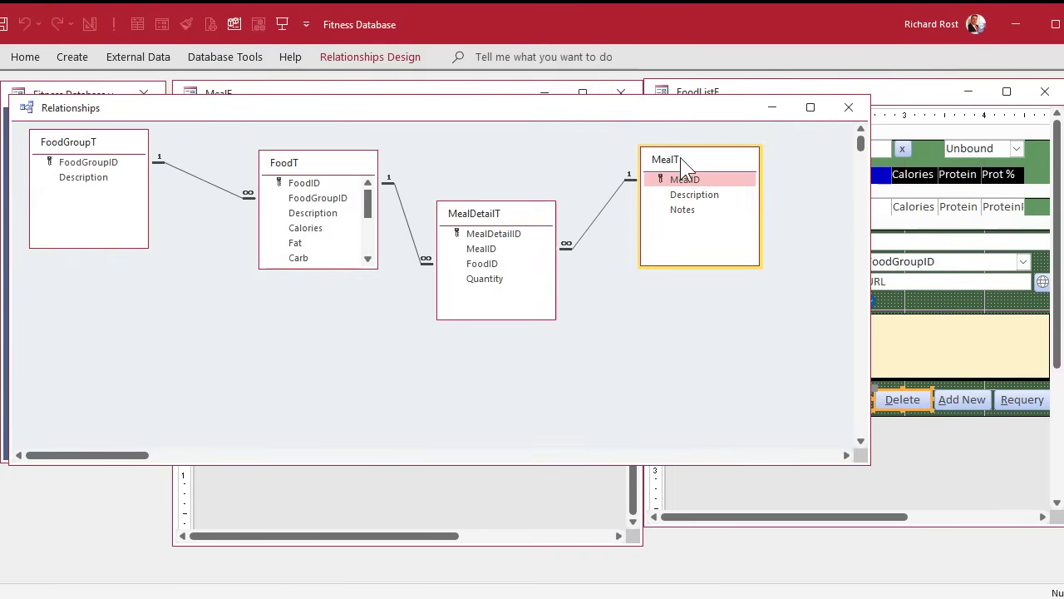
left_click(491, 220)
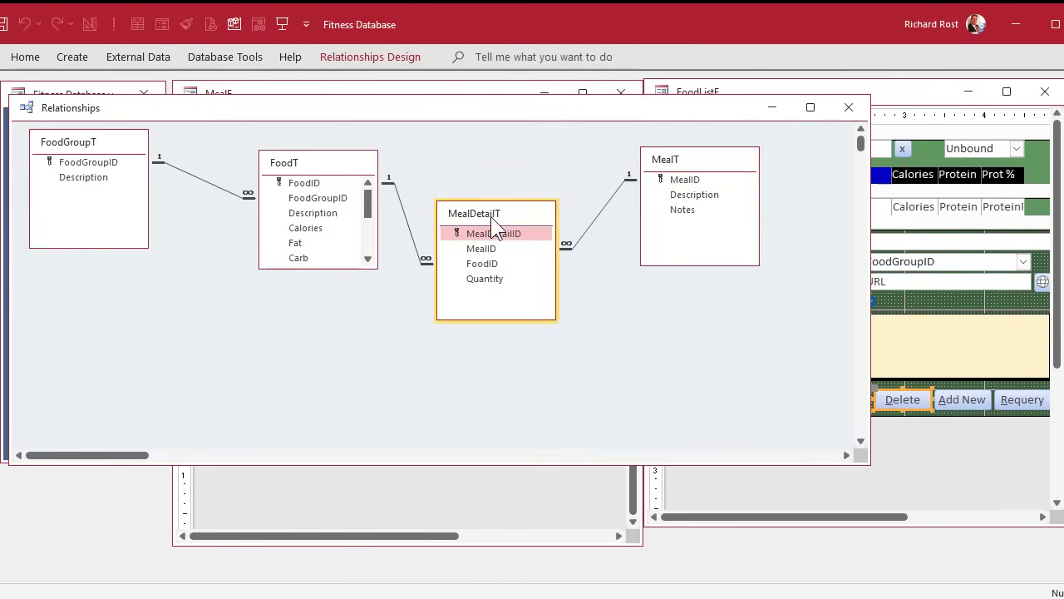
double_click(598, 221)
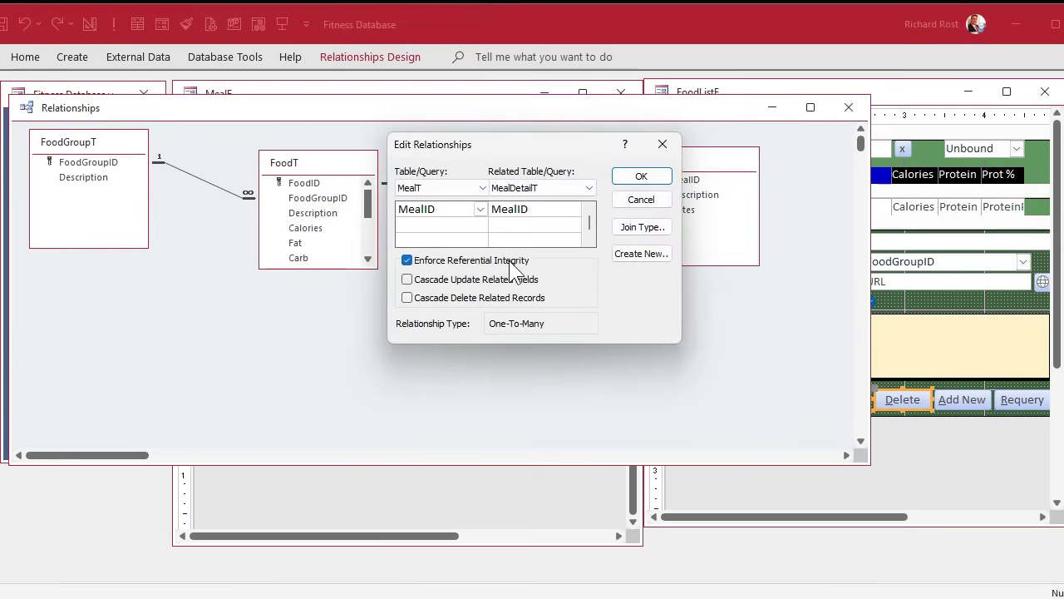
left_click(407, 298)
left_click(643, 178)
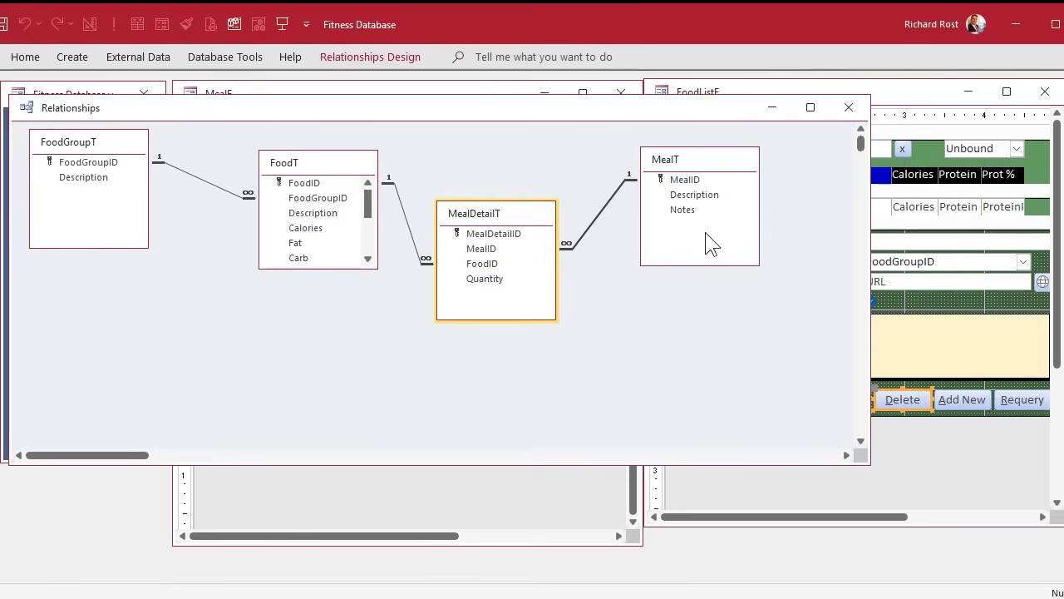
left_click(848, 108)
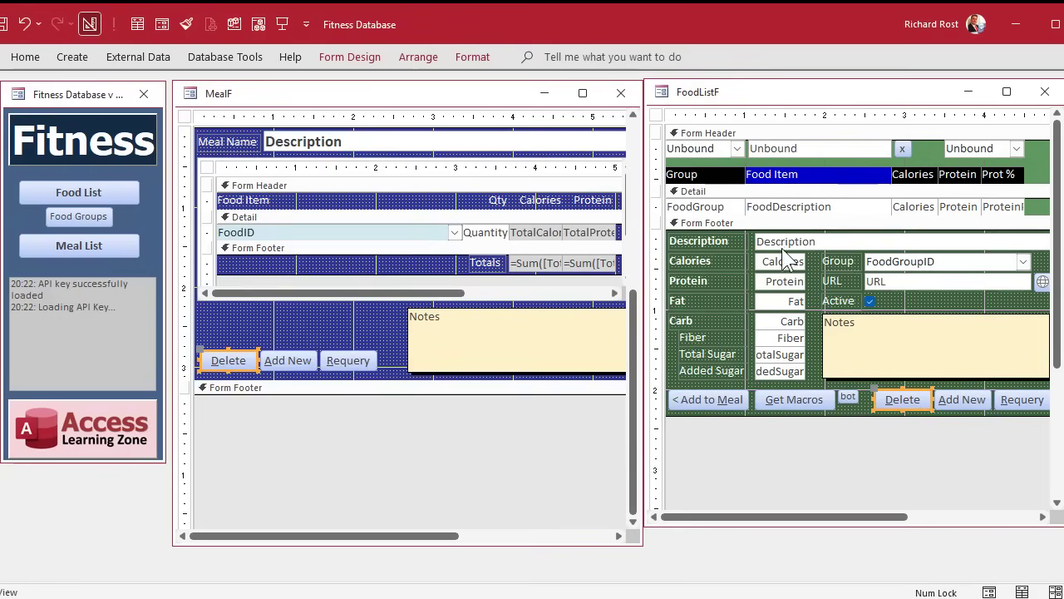
key("alt+F11")
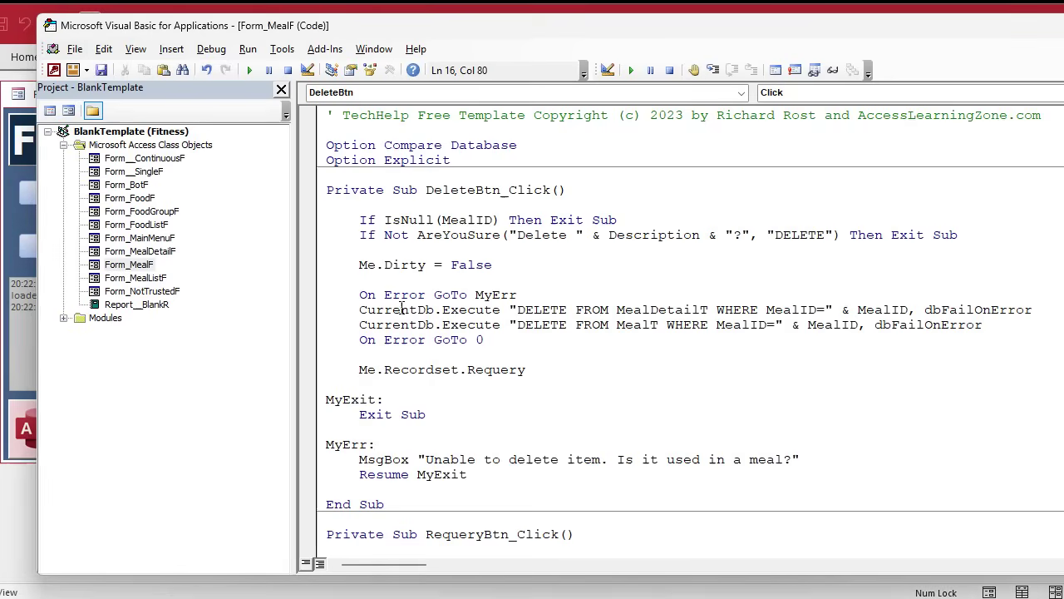
left_click_drag(358, 314, 1052, 311)
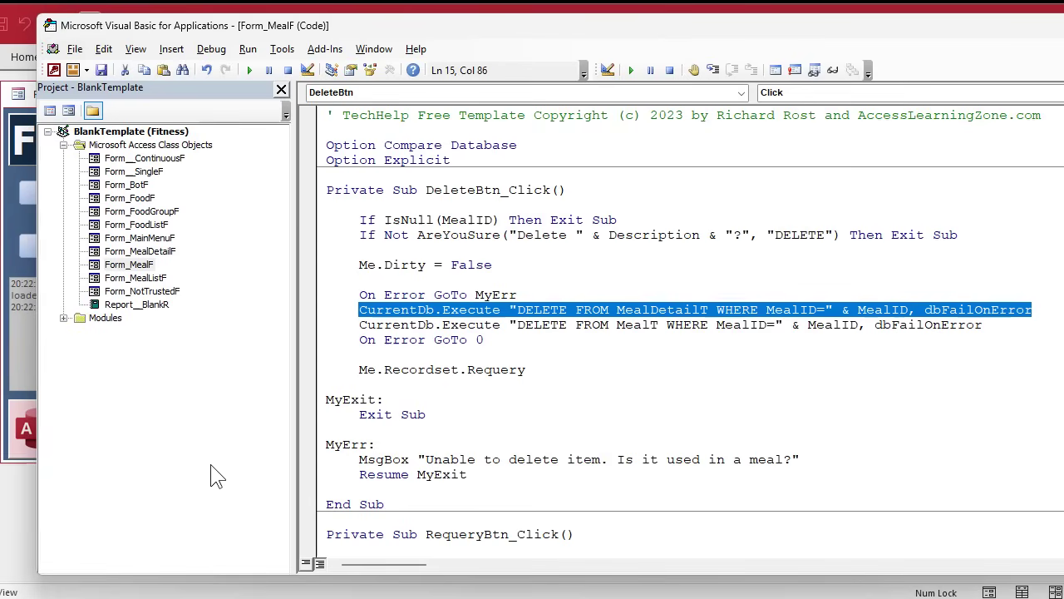
key("alt+F11")
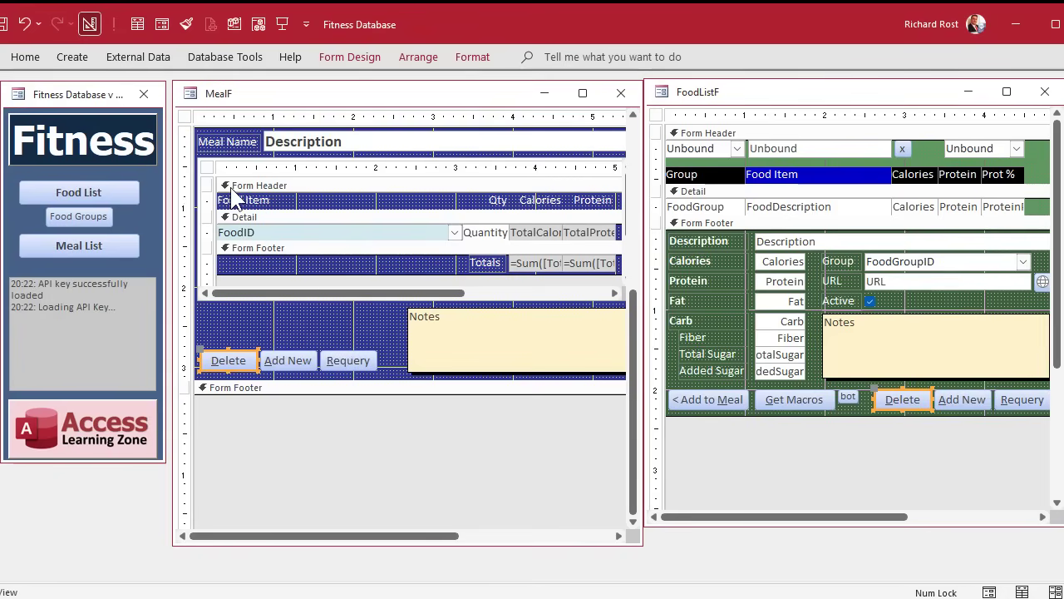
scroll(321, 200, "up", 3)
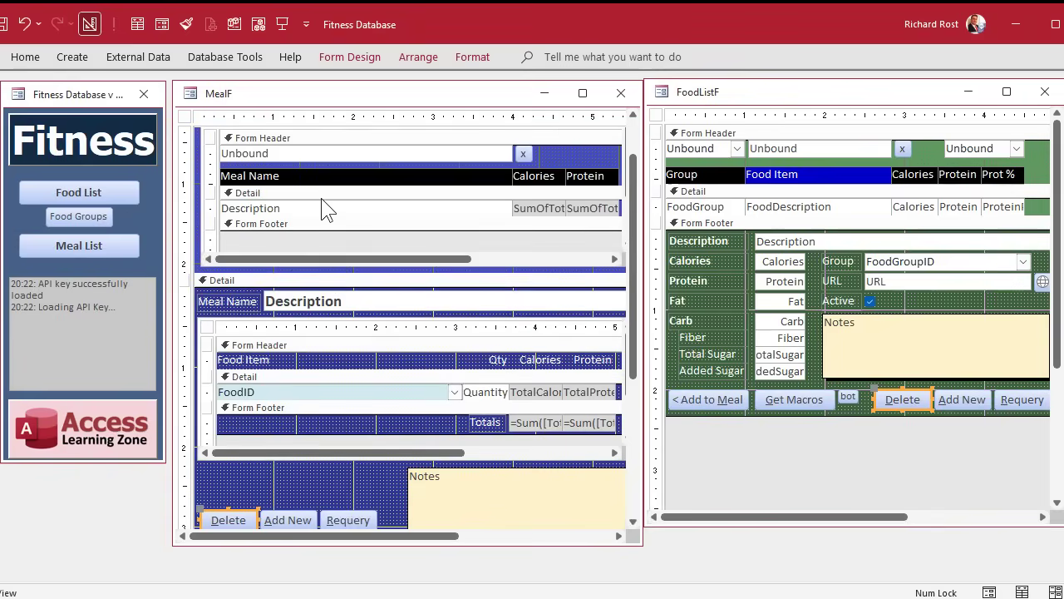
- Set MealF's Allow Deletions property to No on the Data tab
left_click(185, 116)
double_click(185, 117)
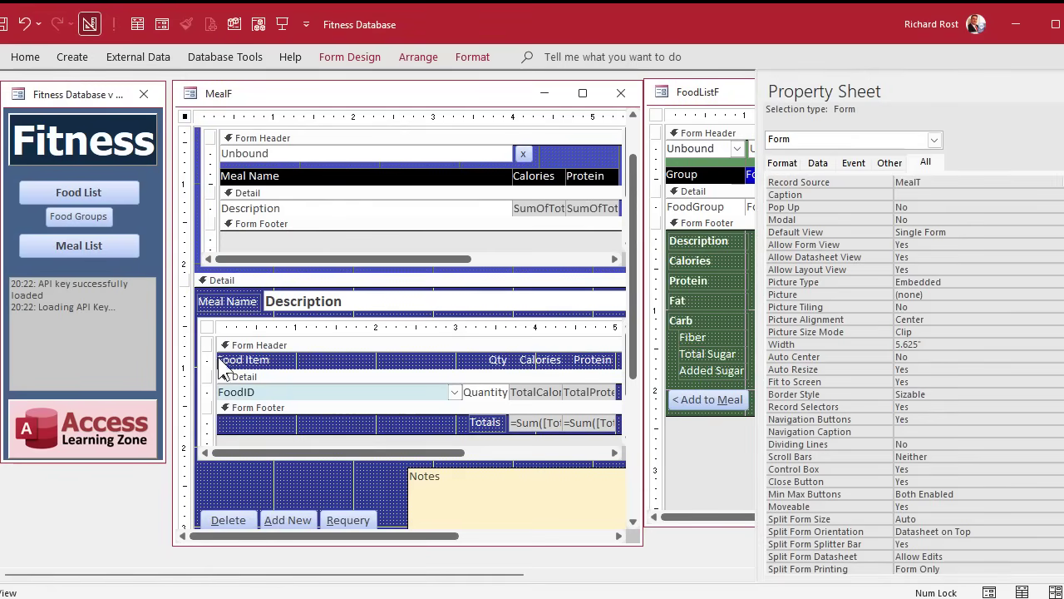
left_click(818, 163)
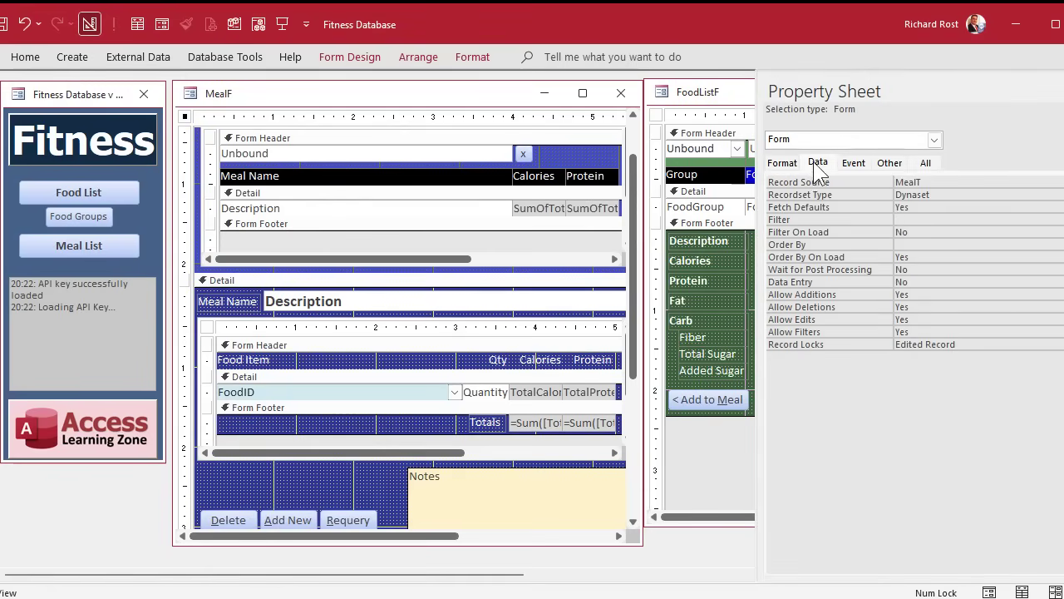
double_click(866, 304)
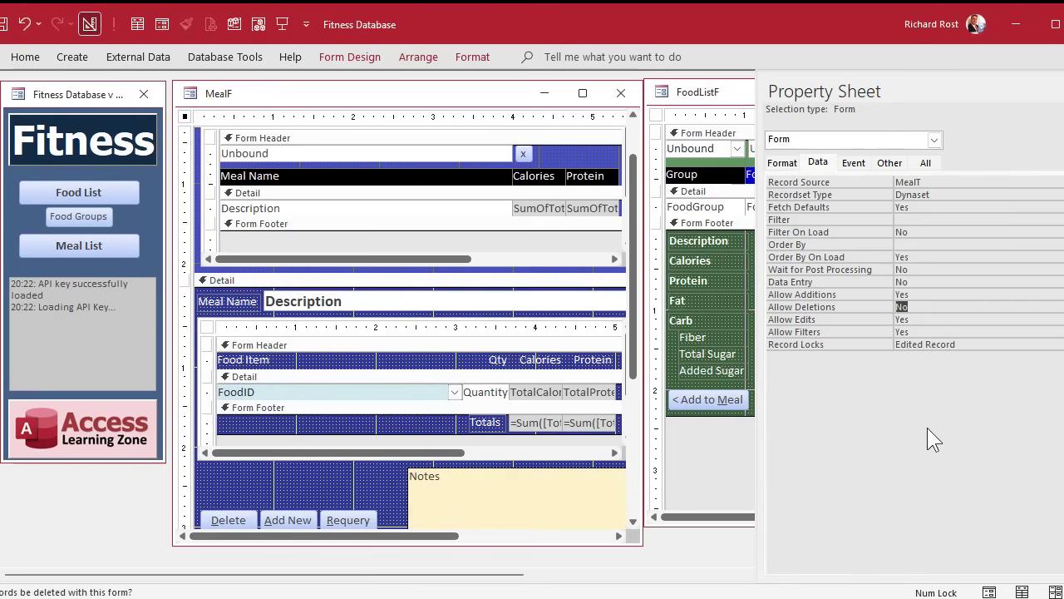
key("F4")
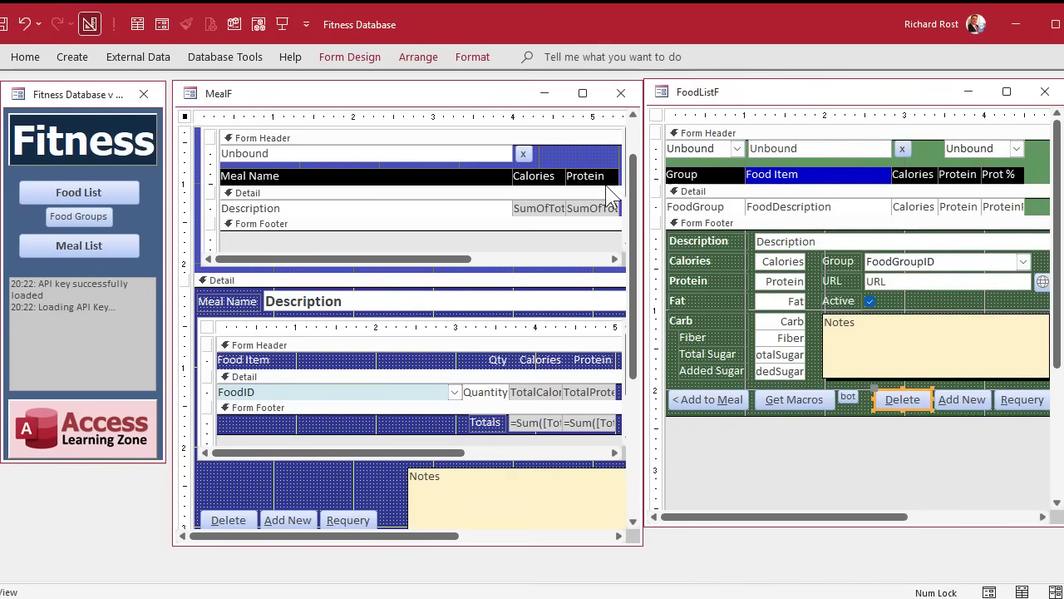
- Review FoodListF's properties, then save all changed objects and compile the VBA project
left_click(657, 116)
double_click(657, 115)
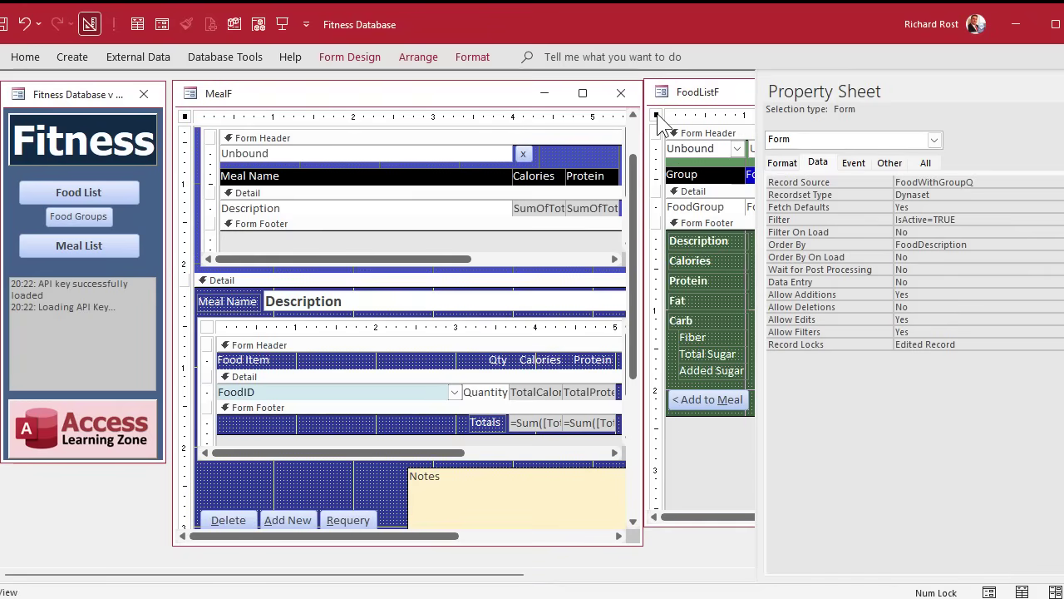
key("F4")
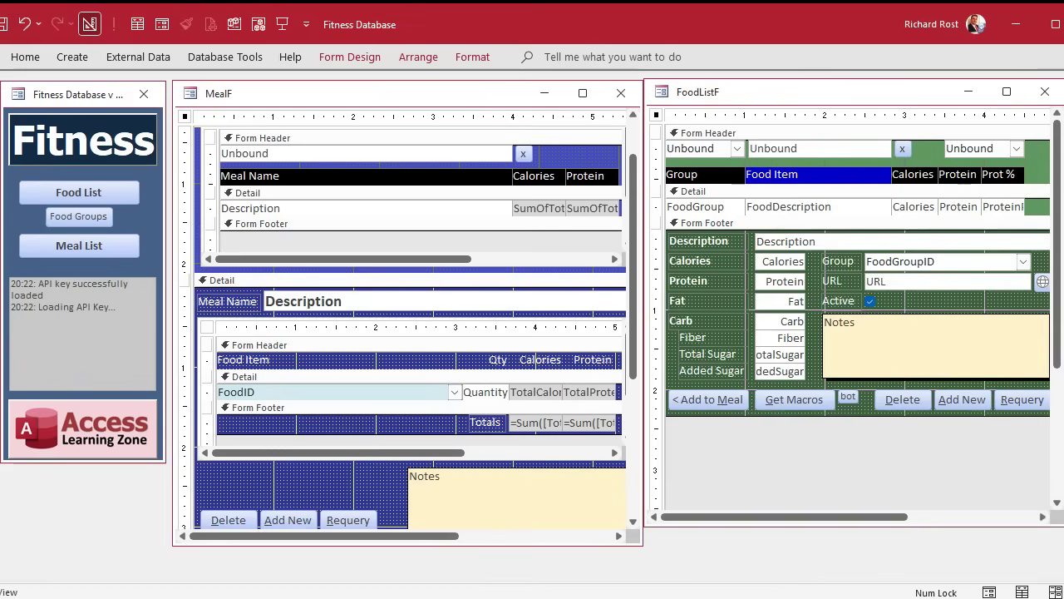
key("alt+F11")
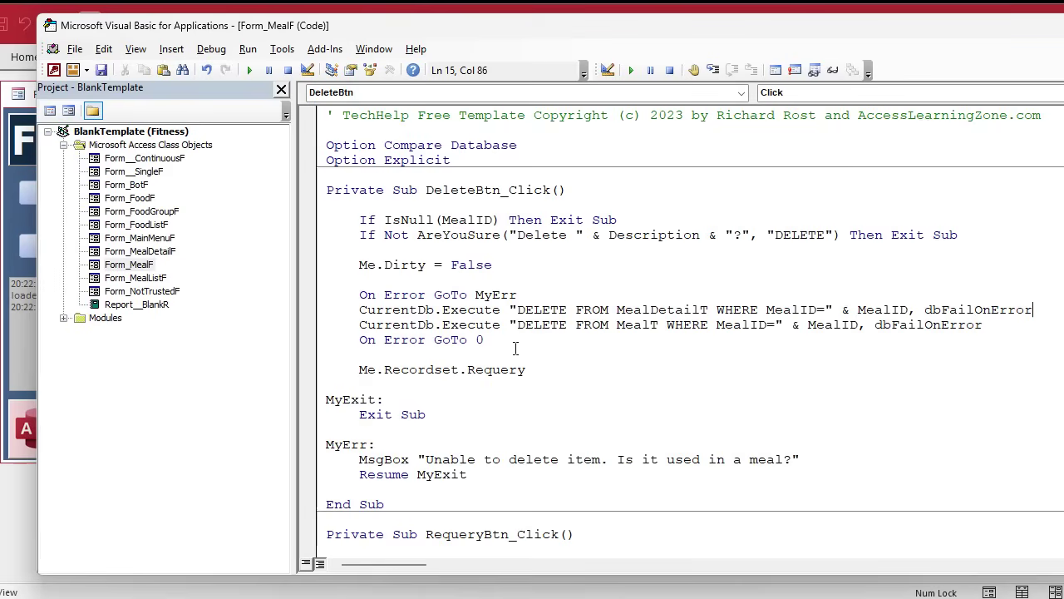
left_click_drag(502, 309, 699, 309)
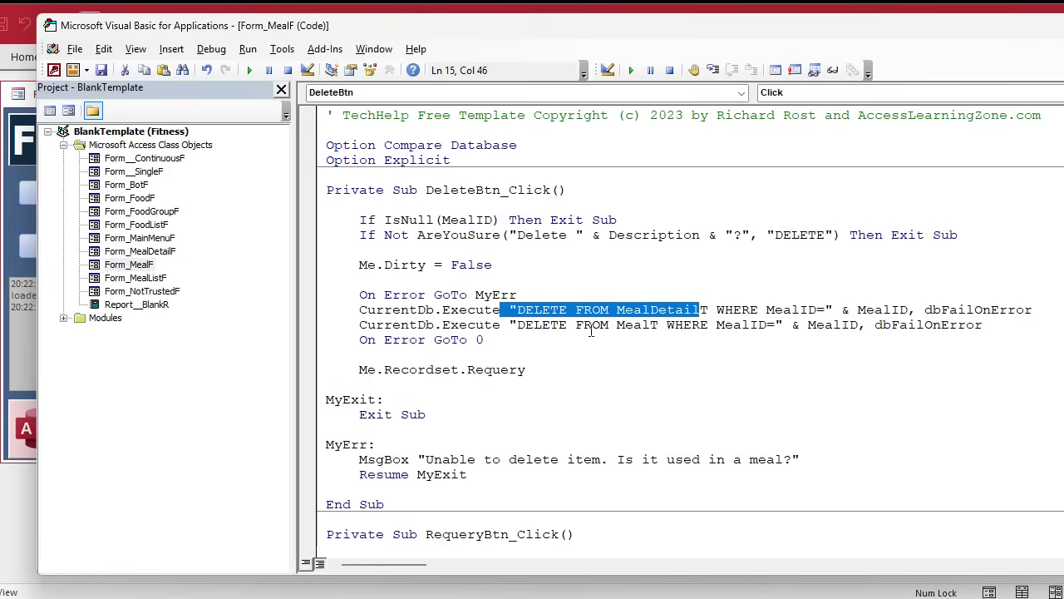
key("ctrl+s")
left_click(467, 311)
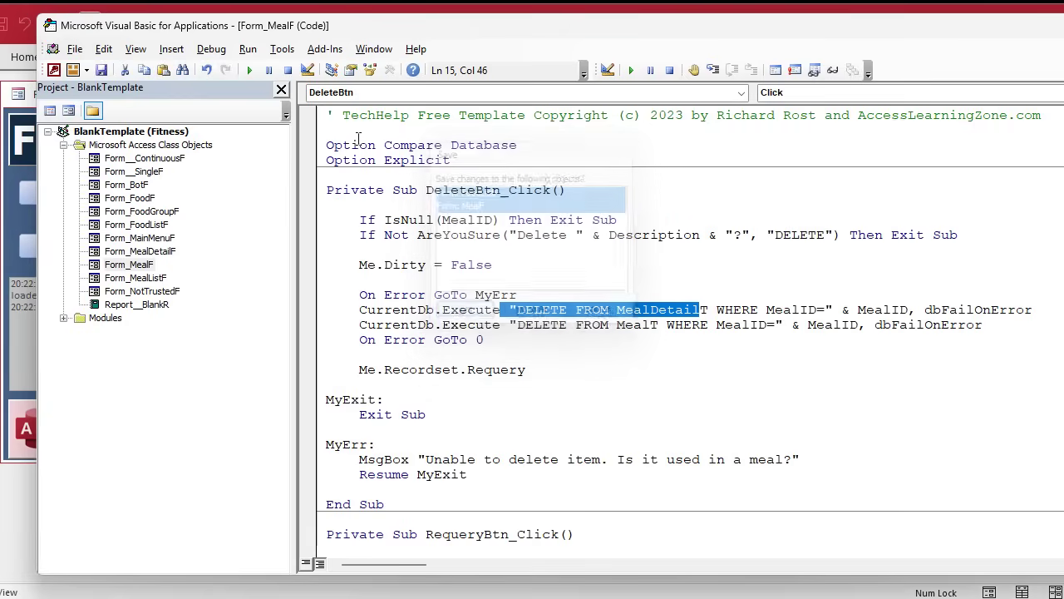
left_click(218, 55)
left_click(226, 65)
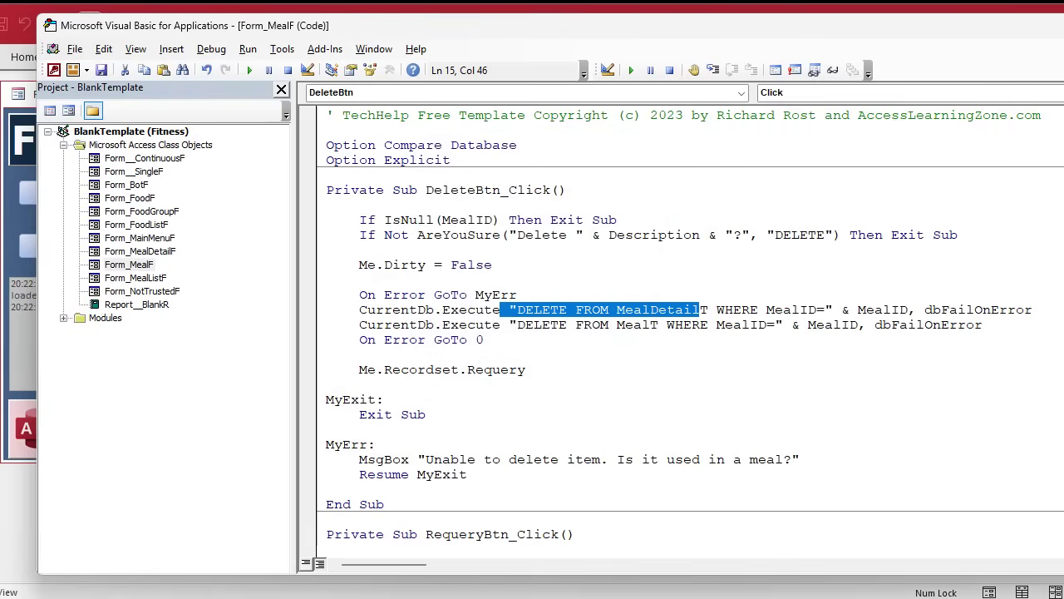
- Close the MealF and FoodListF designs and open MealF in form view
key("alt+F11")
left_click(623, 93)
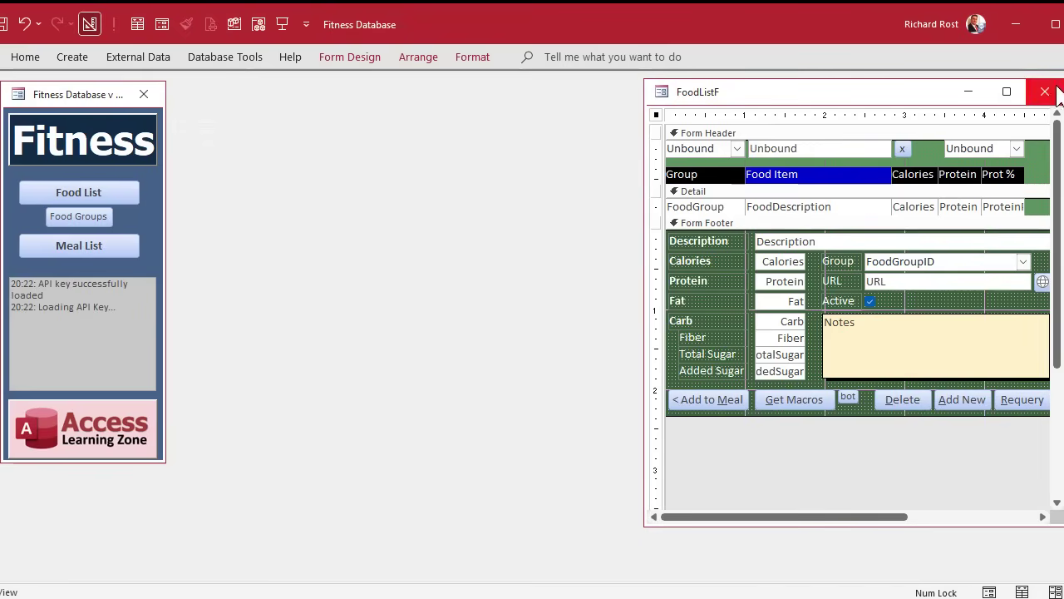
left_click(1045, 91)
left_click(110, 247)
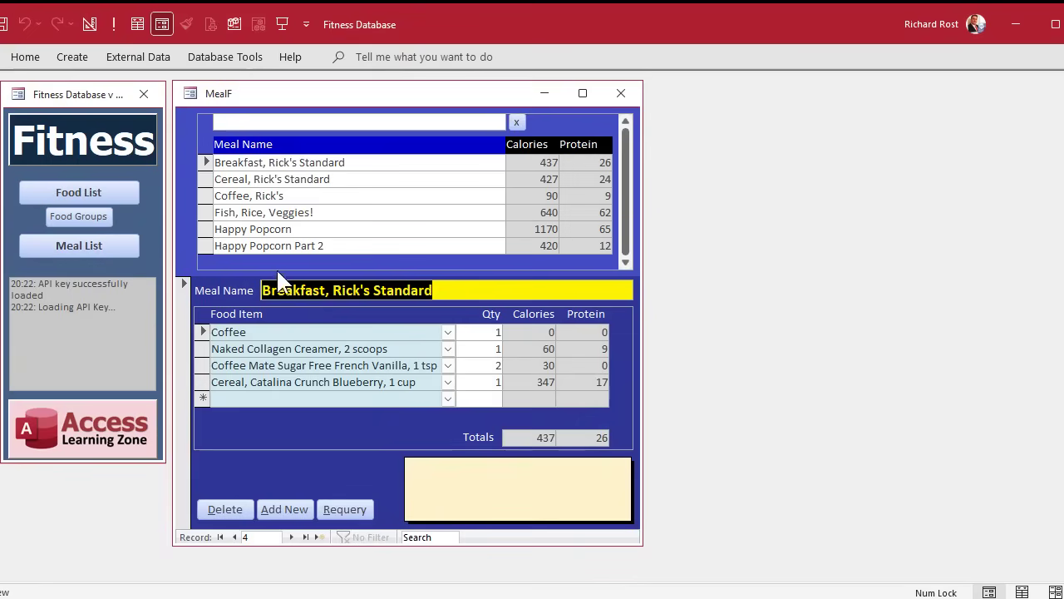
- Delete the meal Happy Popcorn Part 2 with the form's Delete button, then reopen MealF
left_click(342, 246)
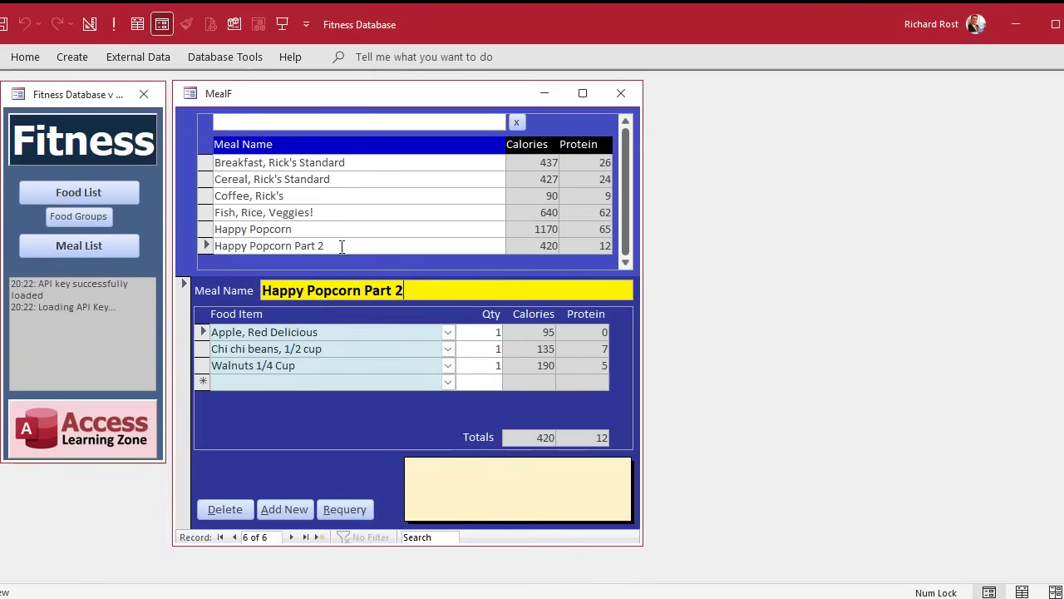
left_click(204, 246)
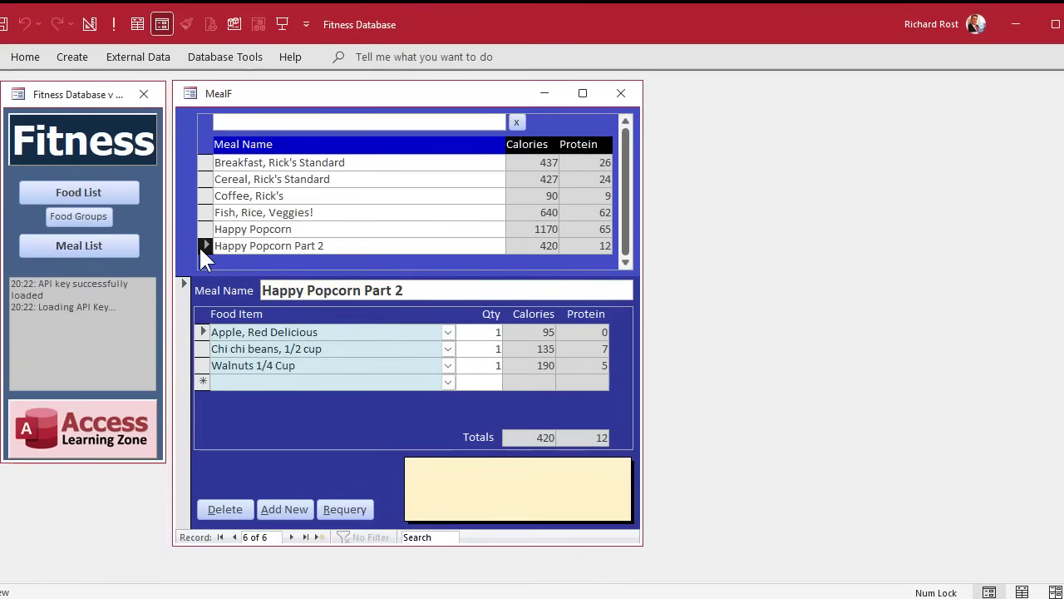
key("Delete")
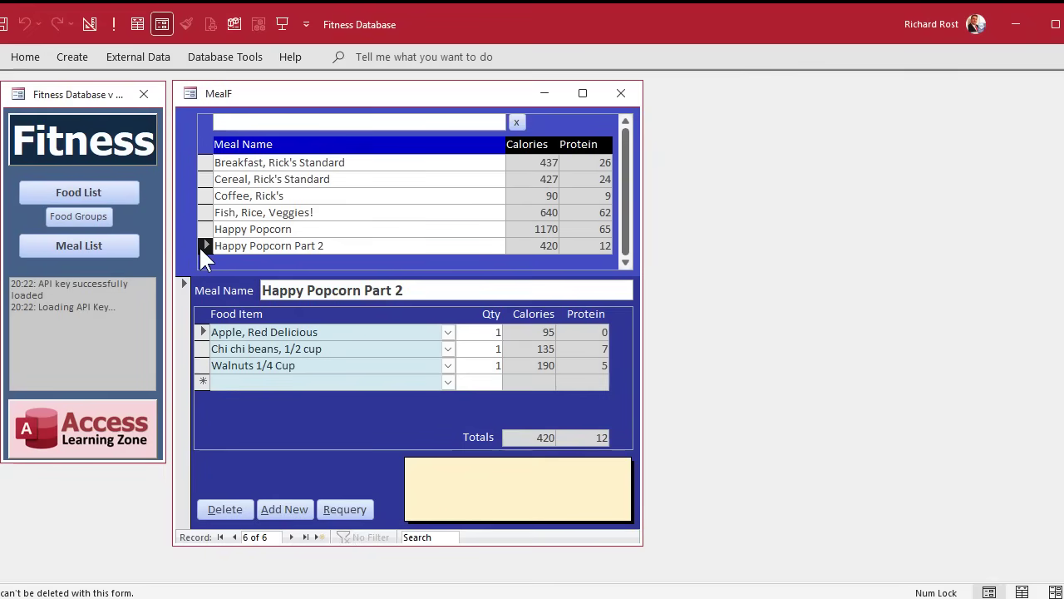
left_click(183, 363)
key("Delete")
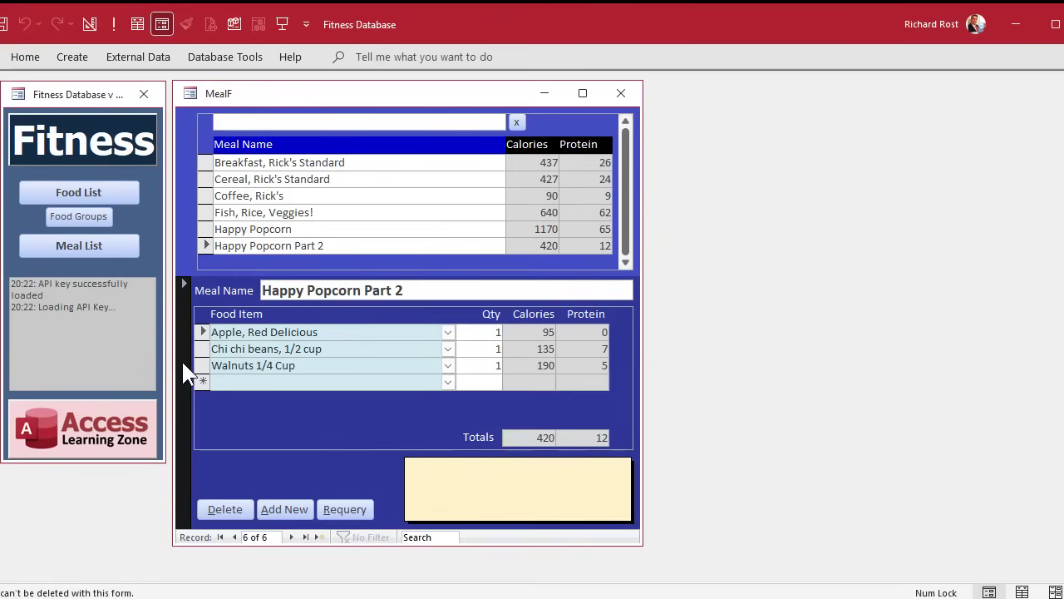
left_click(233, 511)
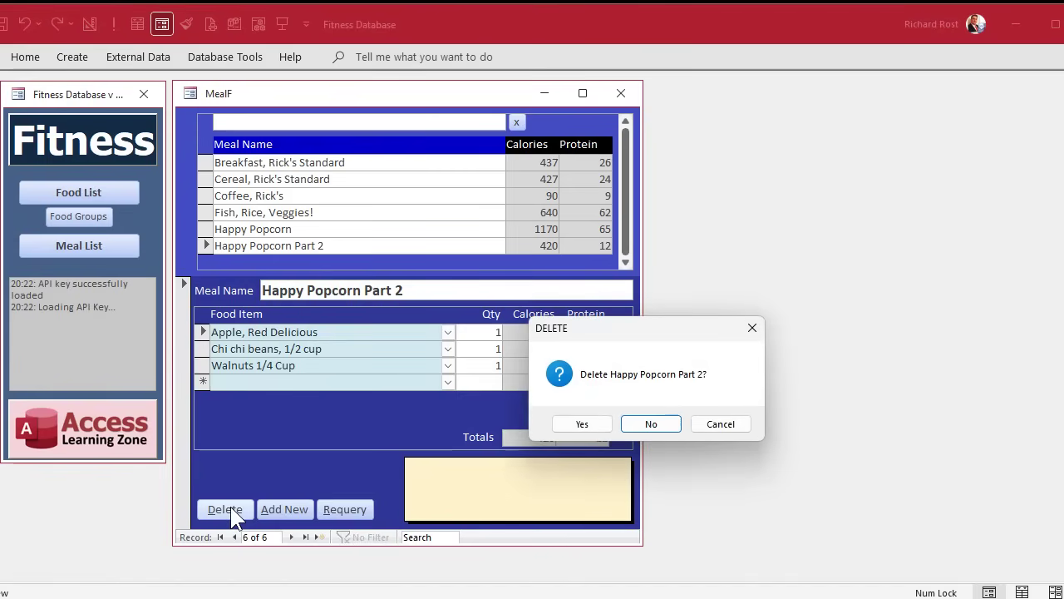
left_click(603, 429)
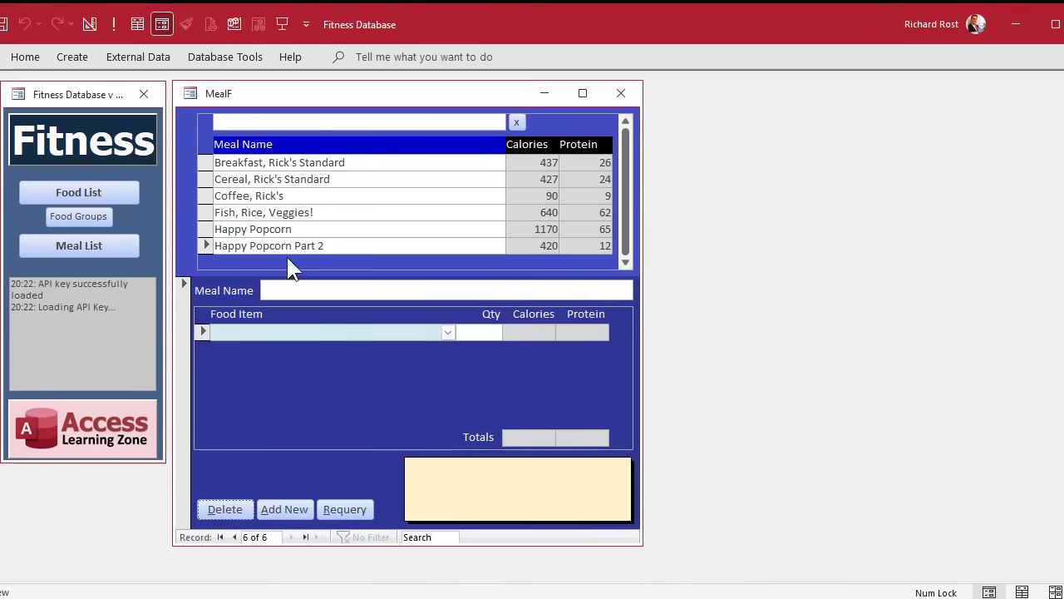
left_click(620, 93)
left_click(67, 248)
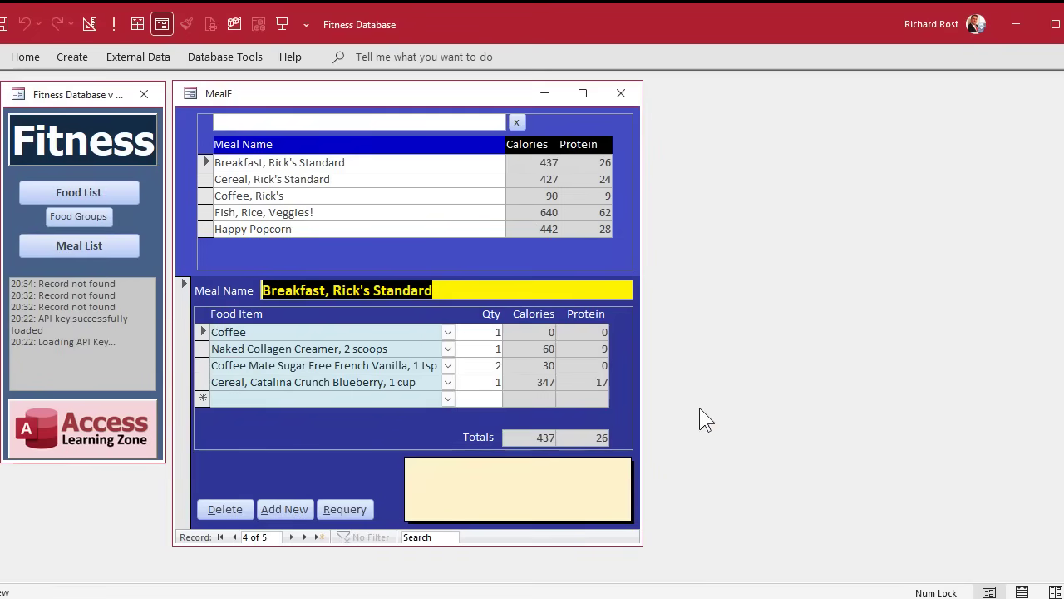
- In DeleteBtn_Click, add the line MealListF.Requery below Me.Recordset.Requery and return to Access
left_click(234, 24)
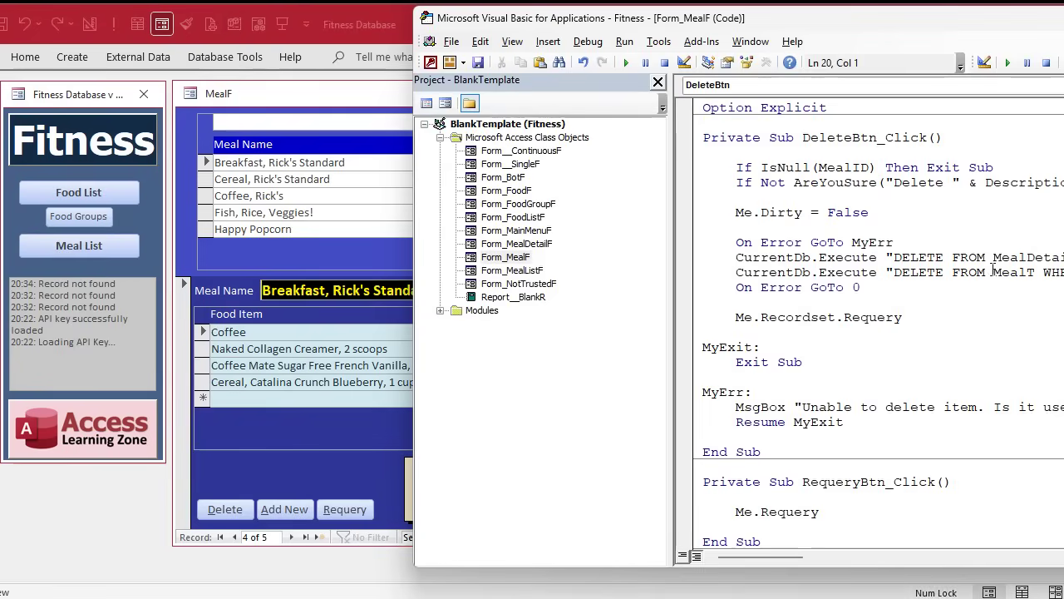
double_click(731, 18)
left_click_drag(732, 47, 798, 32)
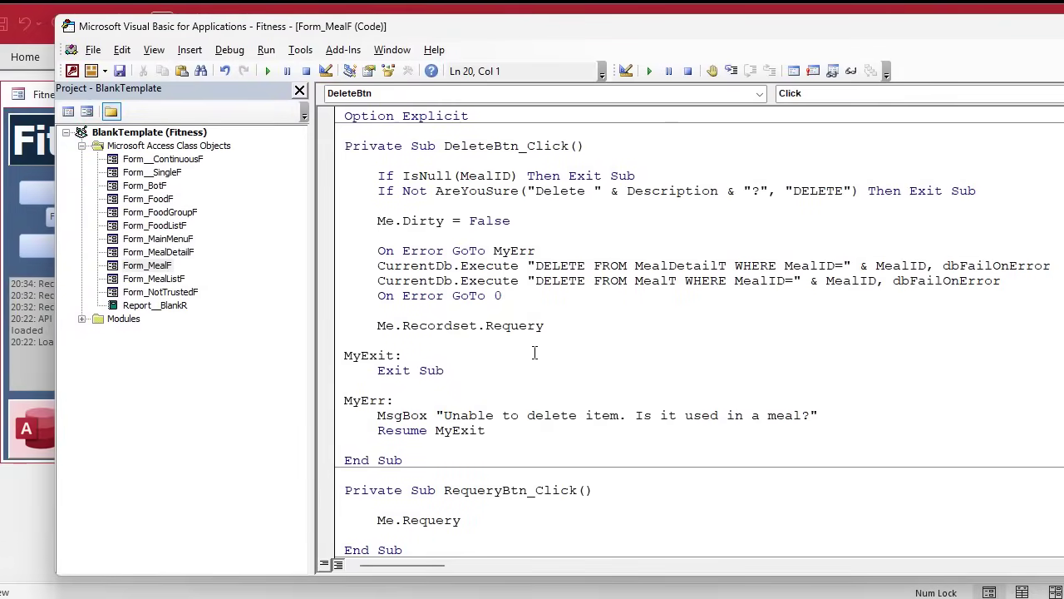
left_click(565, 326)
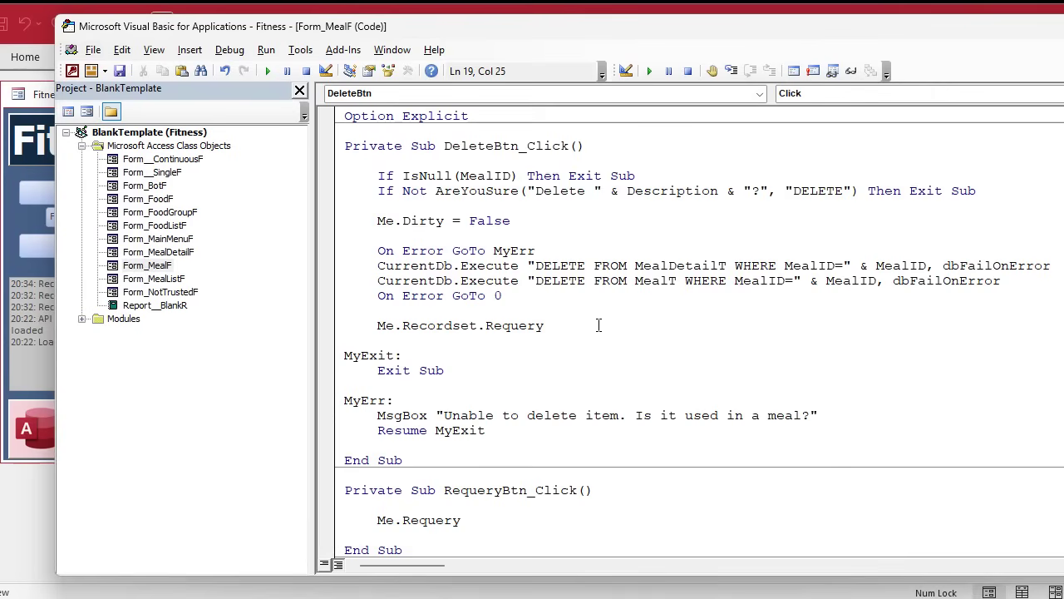
key("Return")
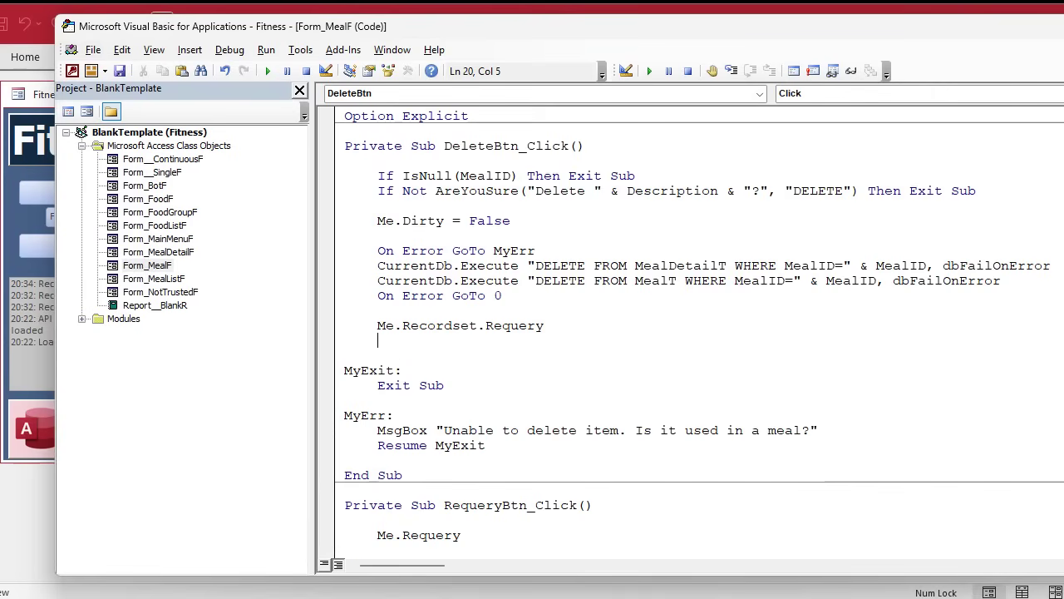
type("MealListF.Requery")
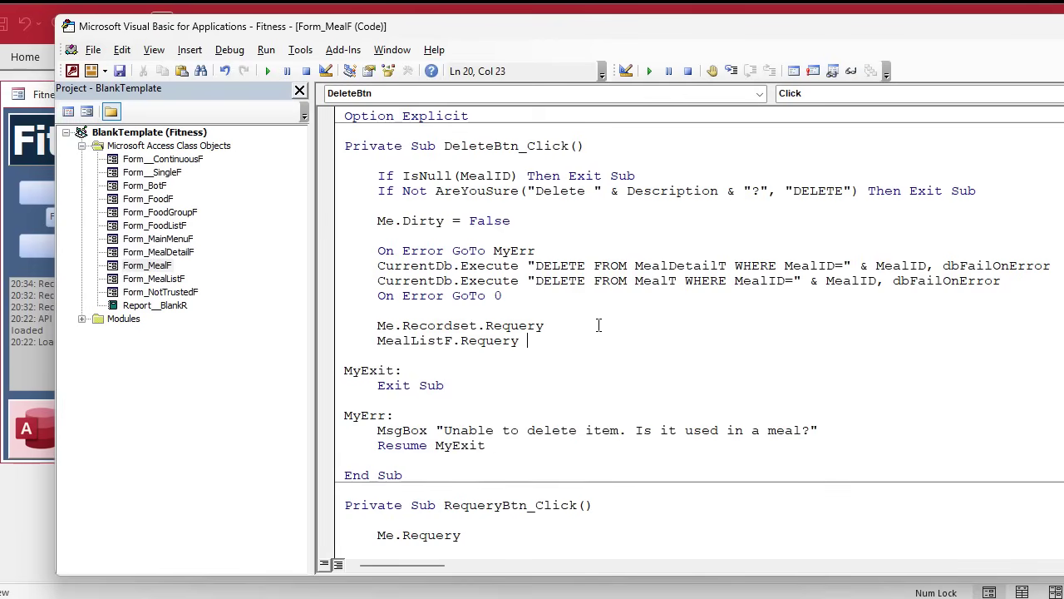
key("Return")
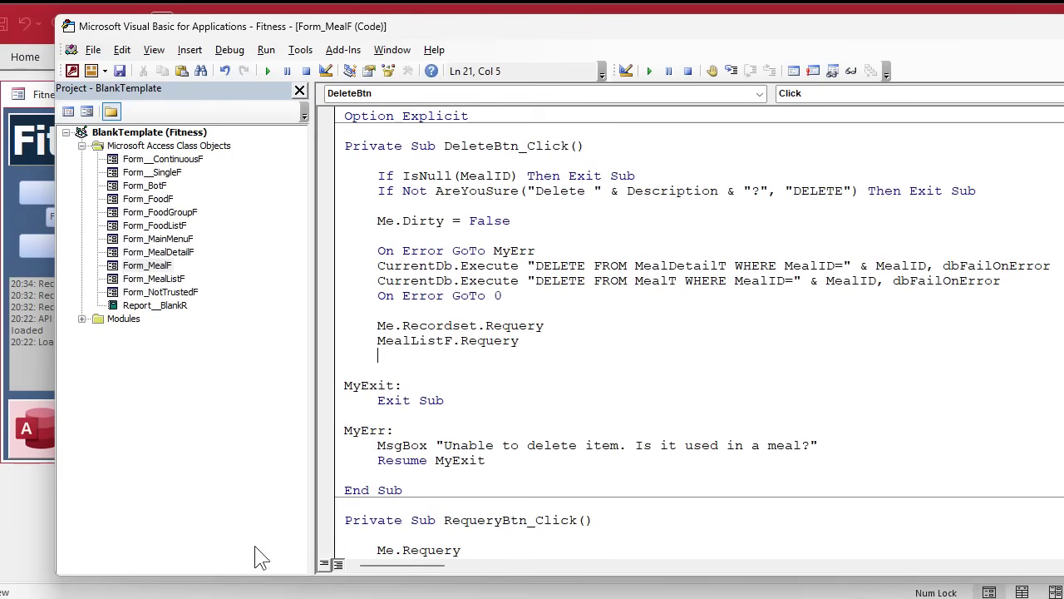
left_click(34, 499)
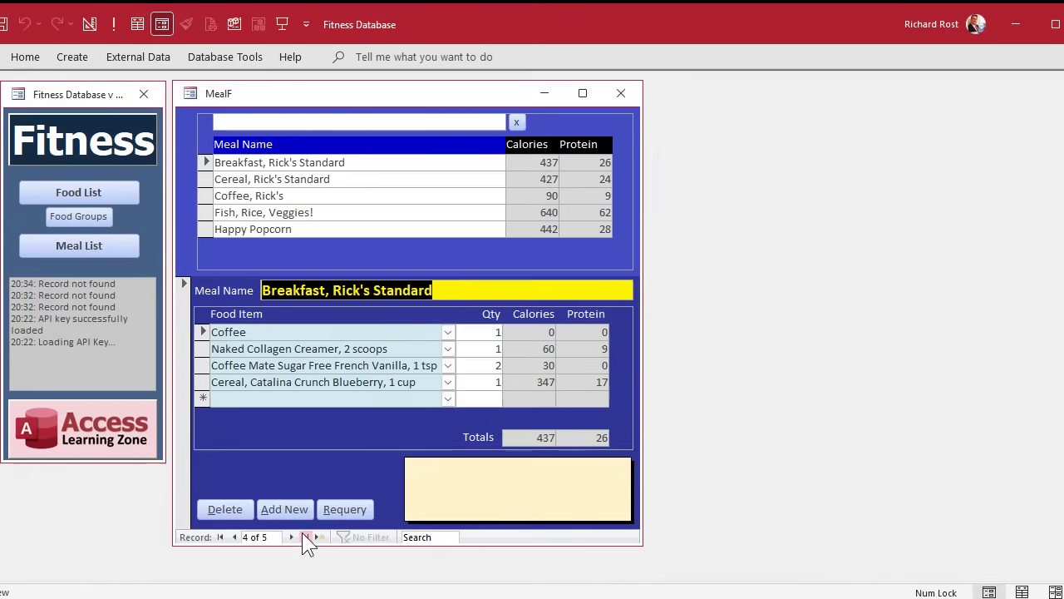
- Delete the Happy Popcorn meal from MealF
left_click(349, 233)
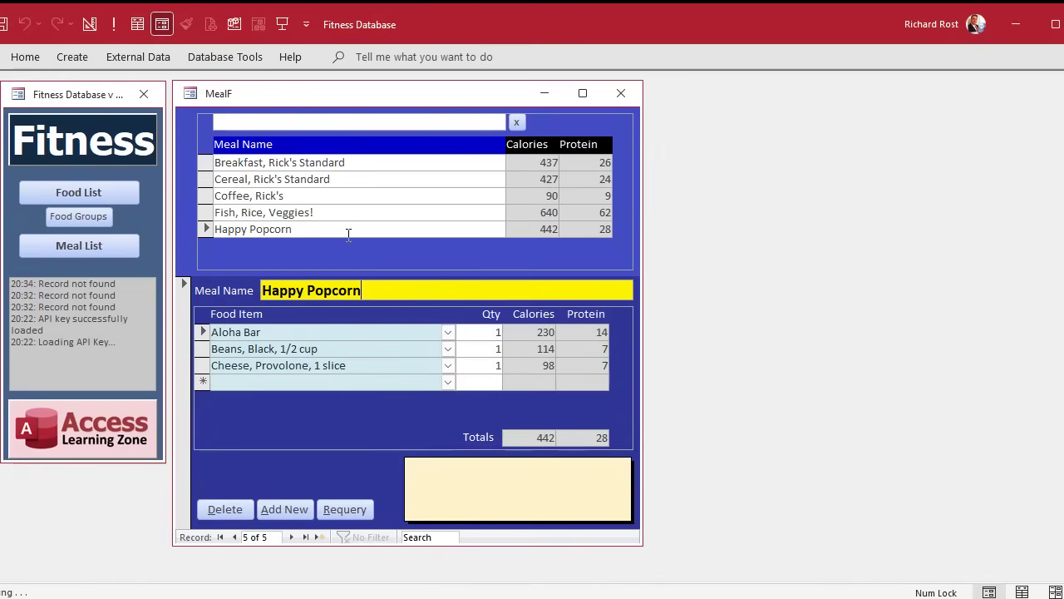
left_click(228, 511)
left_click(583, 424)
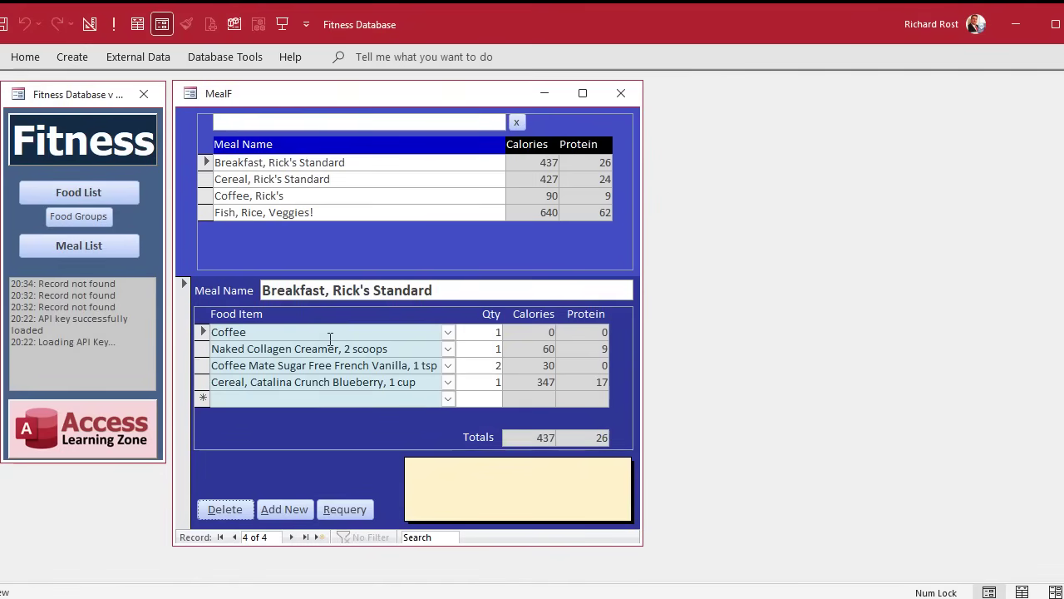
- Add a test meal 'Junk Food' with one Aloha Bar, then delete it
left_click(286, 508)
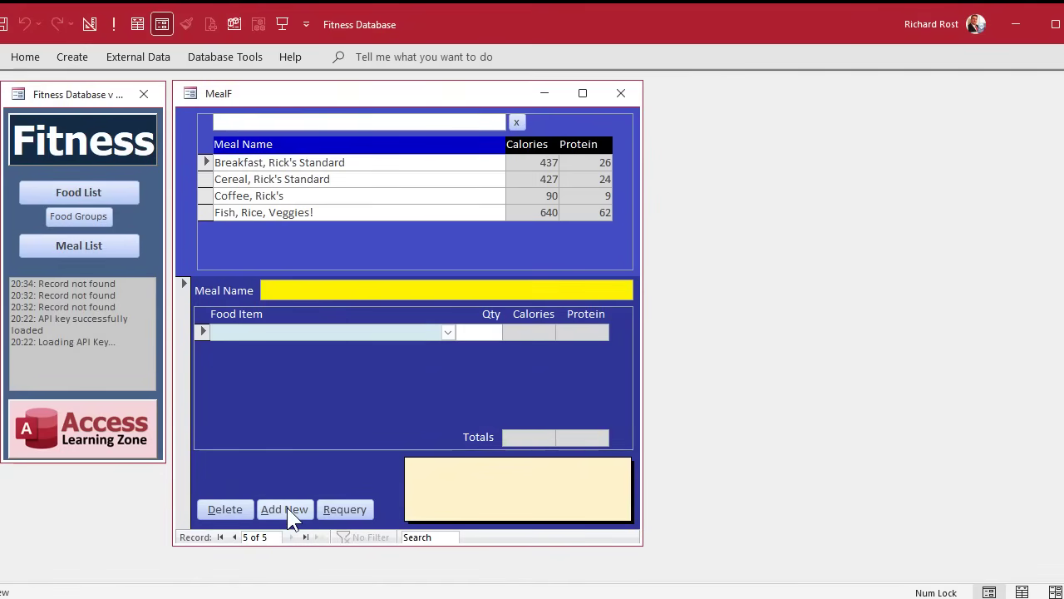
type("Jn")
key("BackSpace")
key("BackSpace")
type("Jn")
type("nk Food")
key("Return")
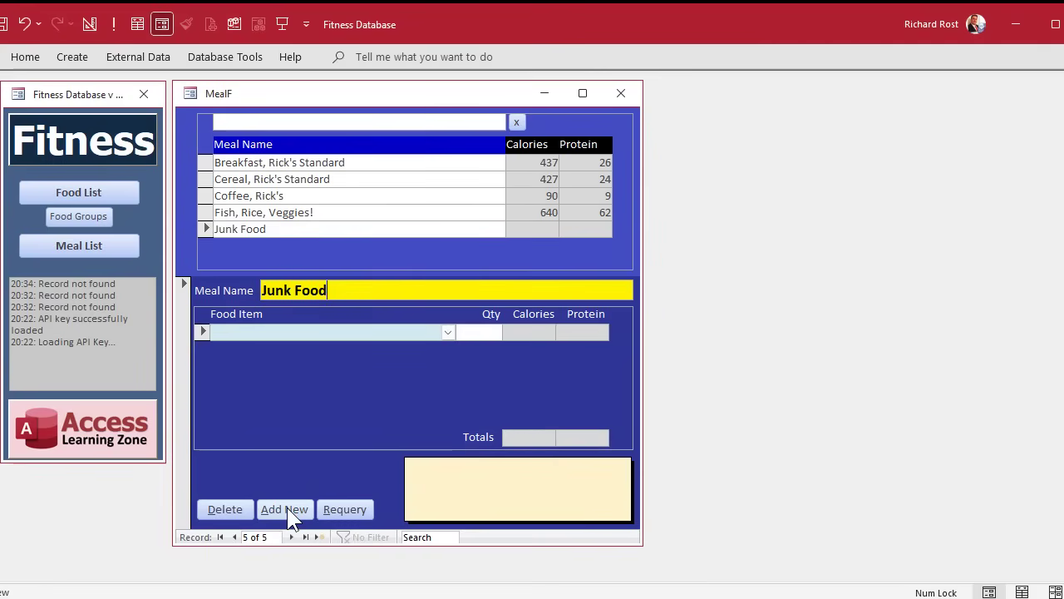
key("Tab")
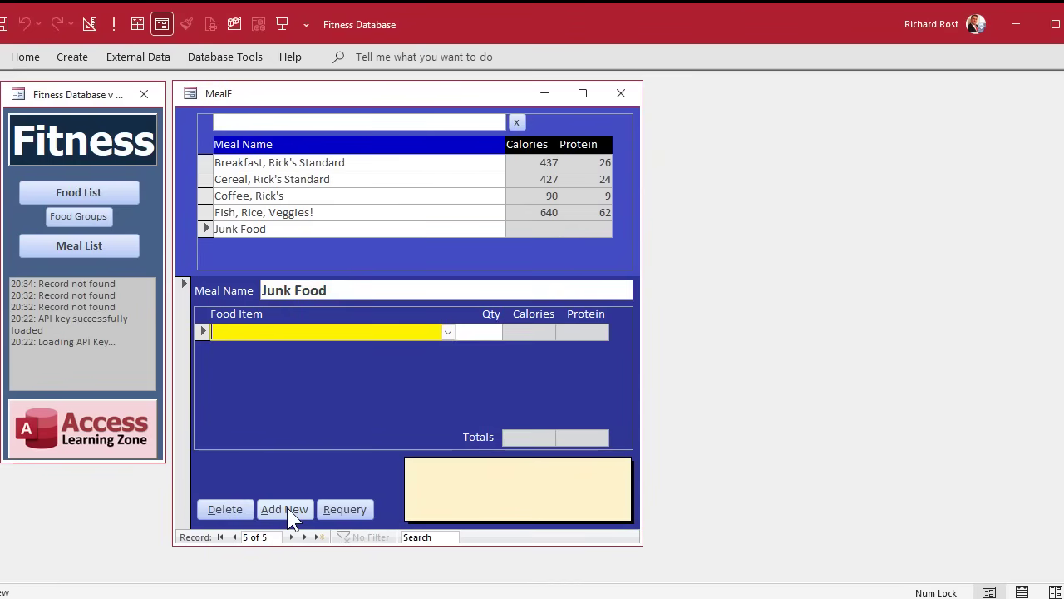
type("aloha Bar")
key("Tab")
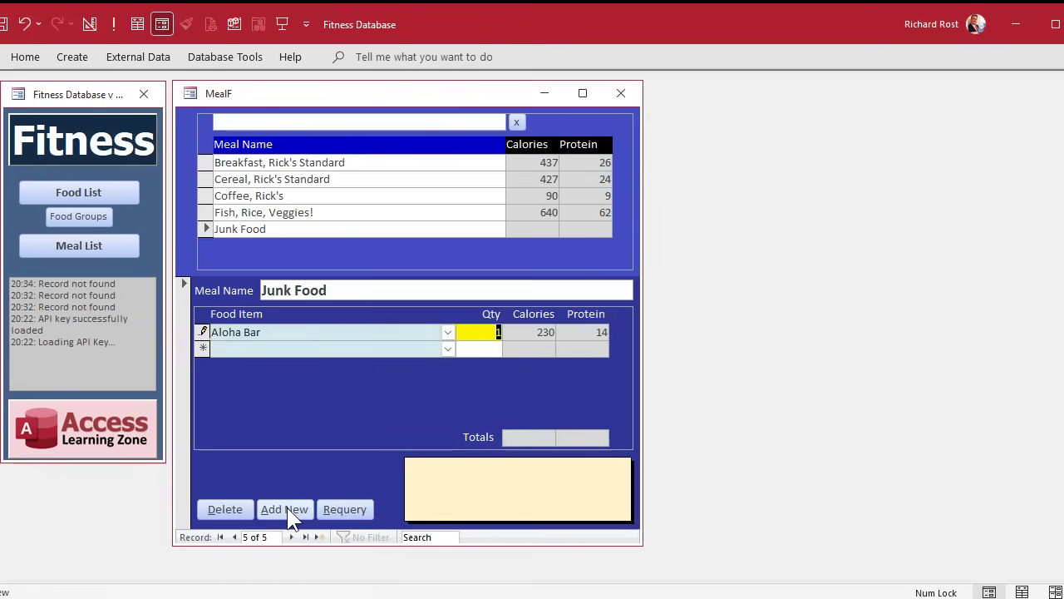
key("Tab")
left_click(239, 511)
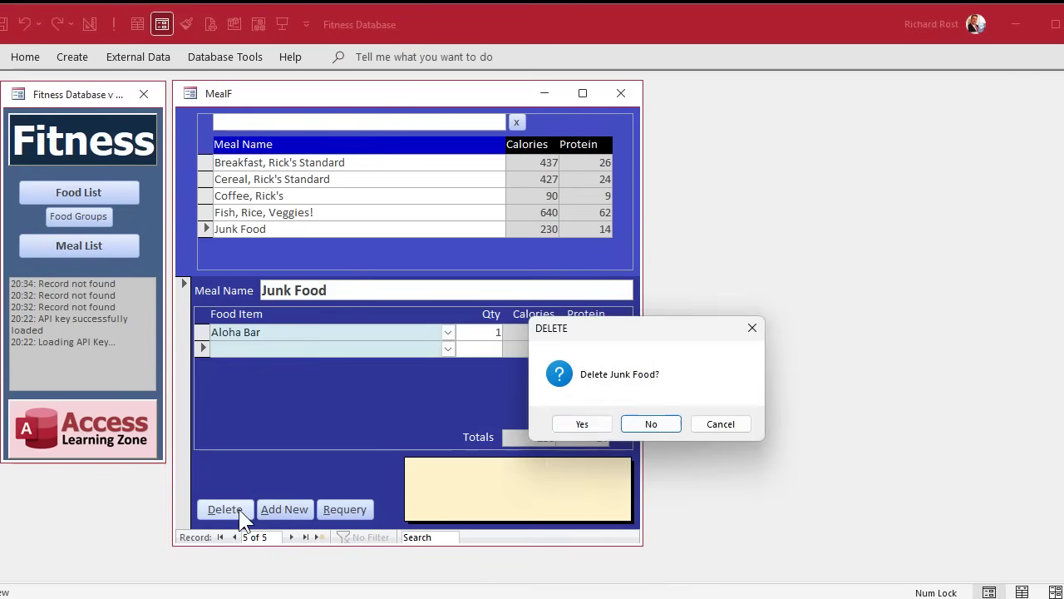
left_click(590, 423)
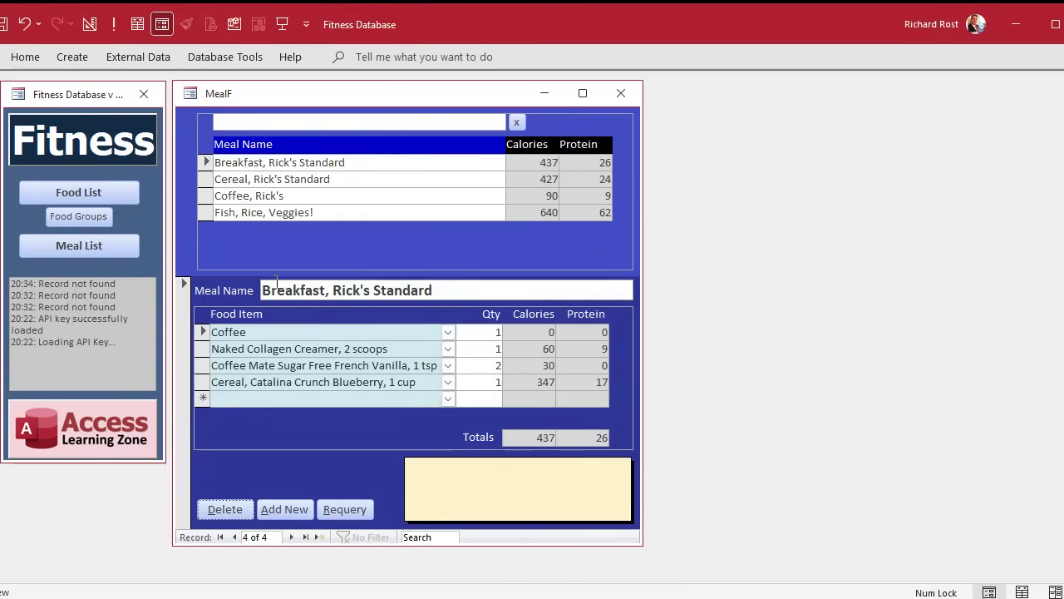
- Remove the extra blank line after the requery in DeleteBtn_Click and save MealF and MealListF
key("alt+F11")
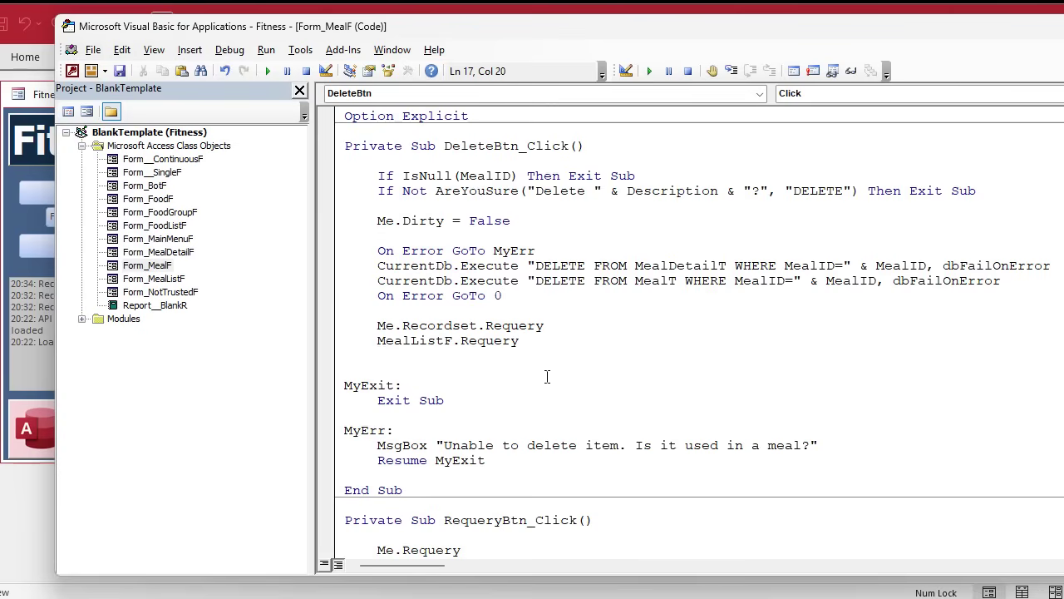
left_click(507, 350)
key("BackSpace")
key("BackSpace")
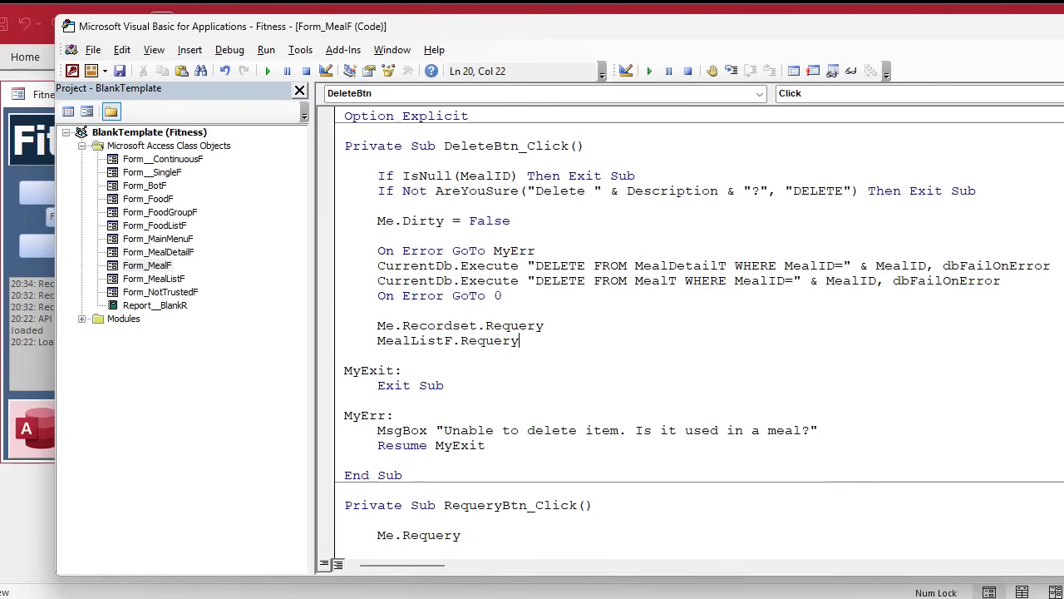
key("ctrl+s")
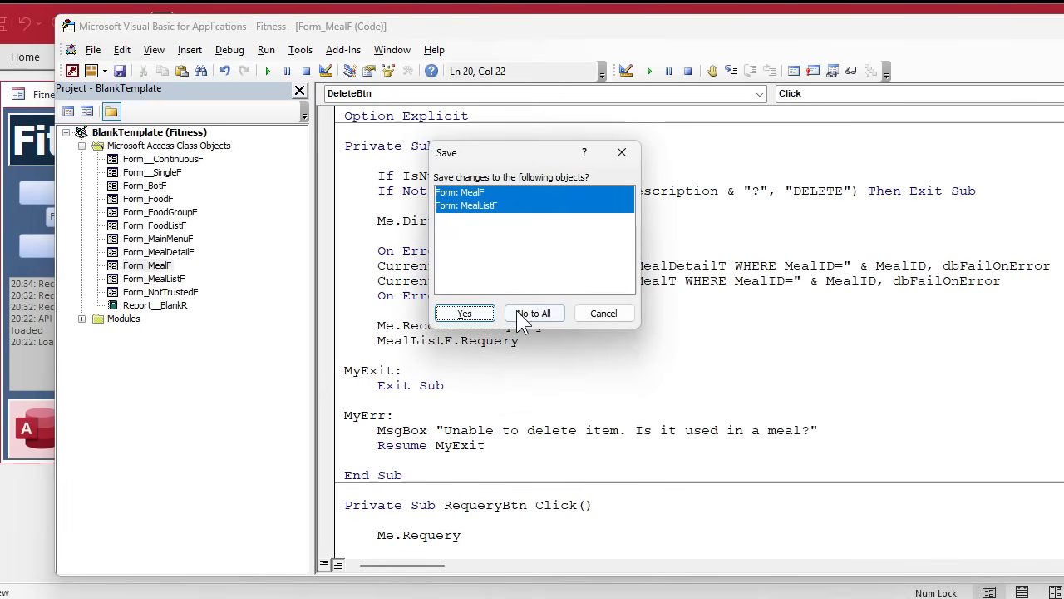
left_click(461, 316)
- Switch MealF to Design View and open the Description box's After Update event code
left_click(21, 505)
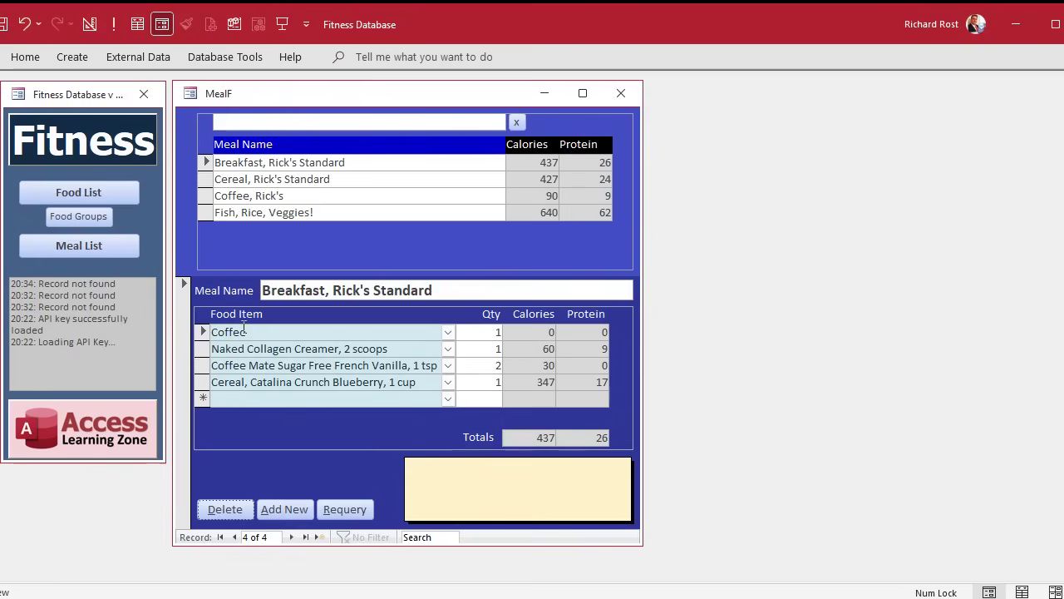
left_click(476, 286)
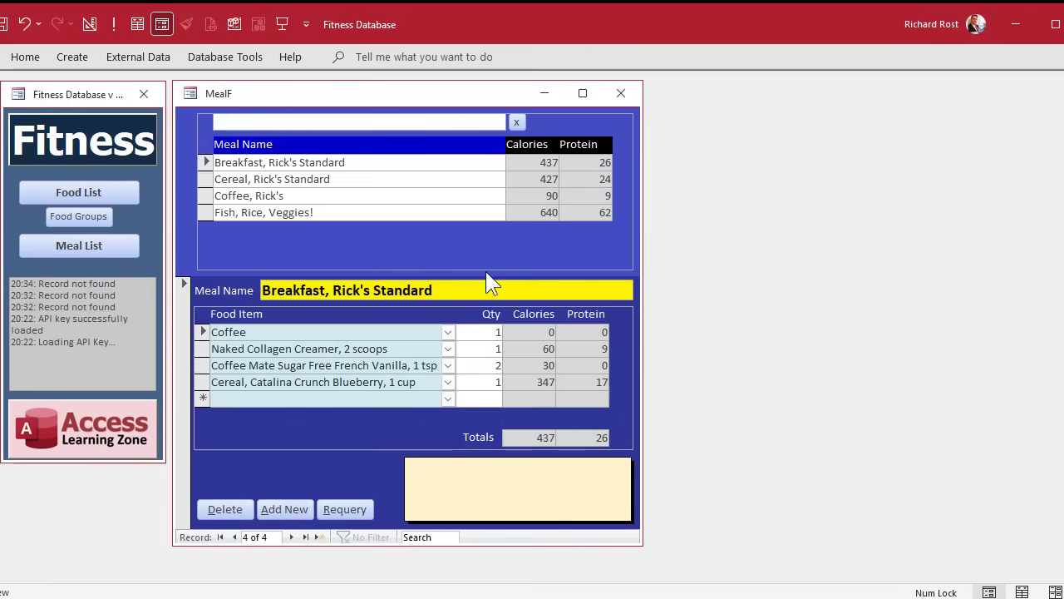
right_click(480, 95)
left_click(528, 221)
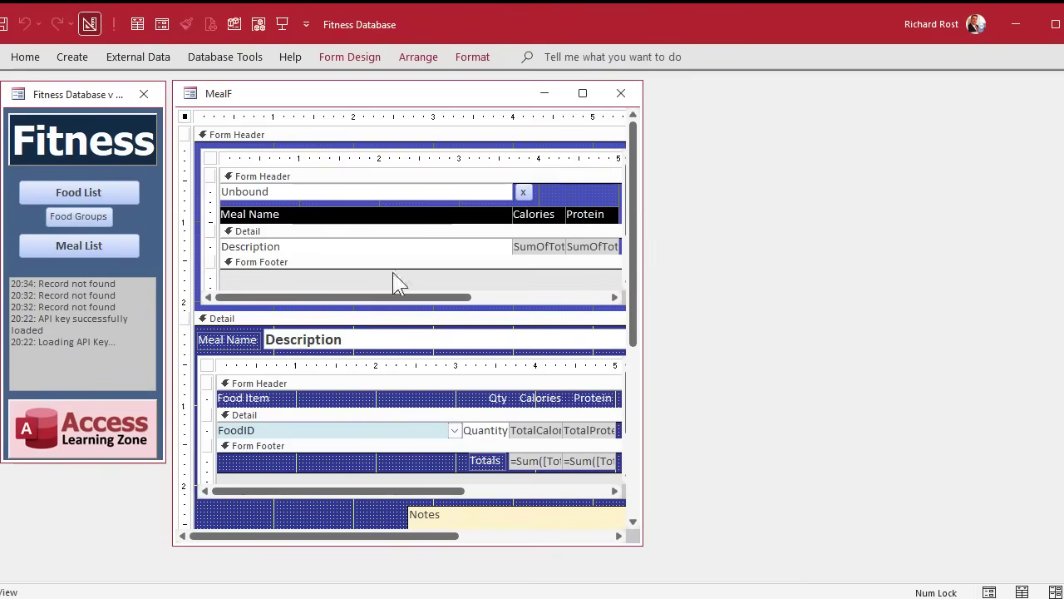
double_click(347, 339)
left_click(861, 164)
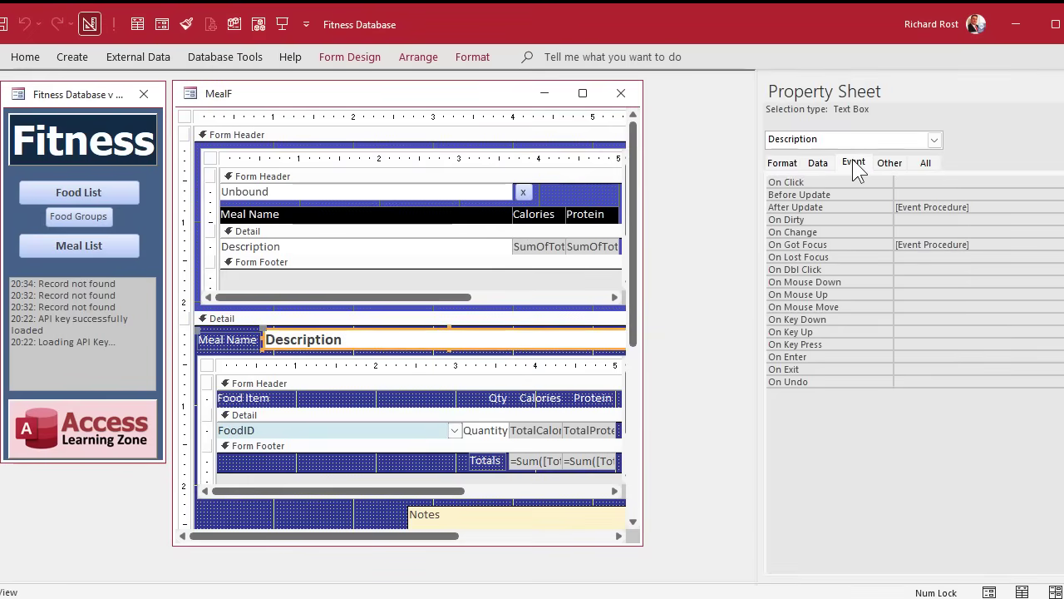
left_click(282, 355)
left_click(283, 357)
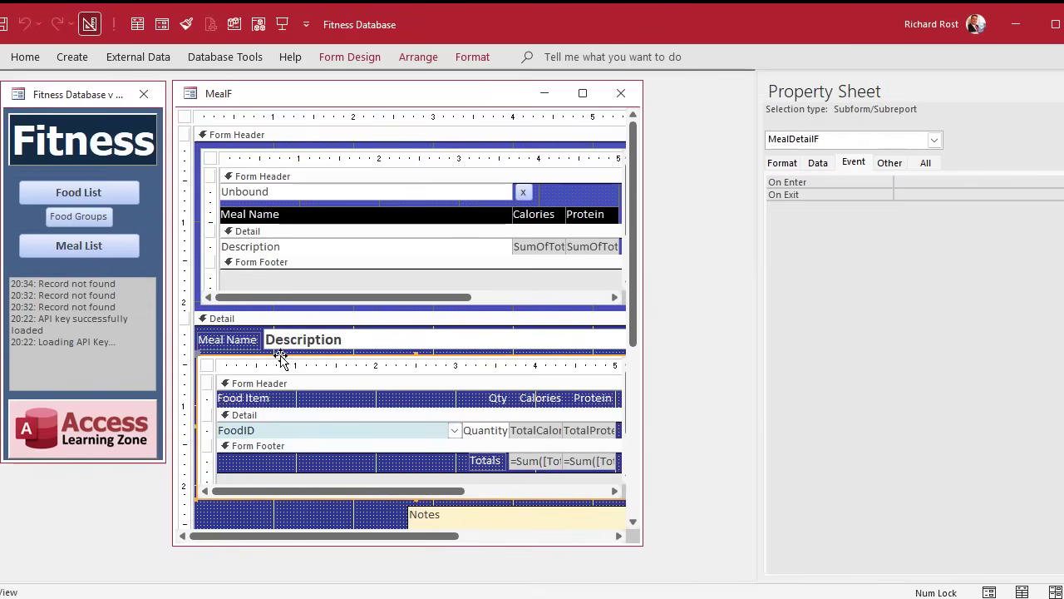
left_click(287, 340)
left_click(981, 207)
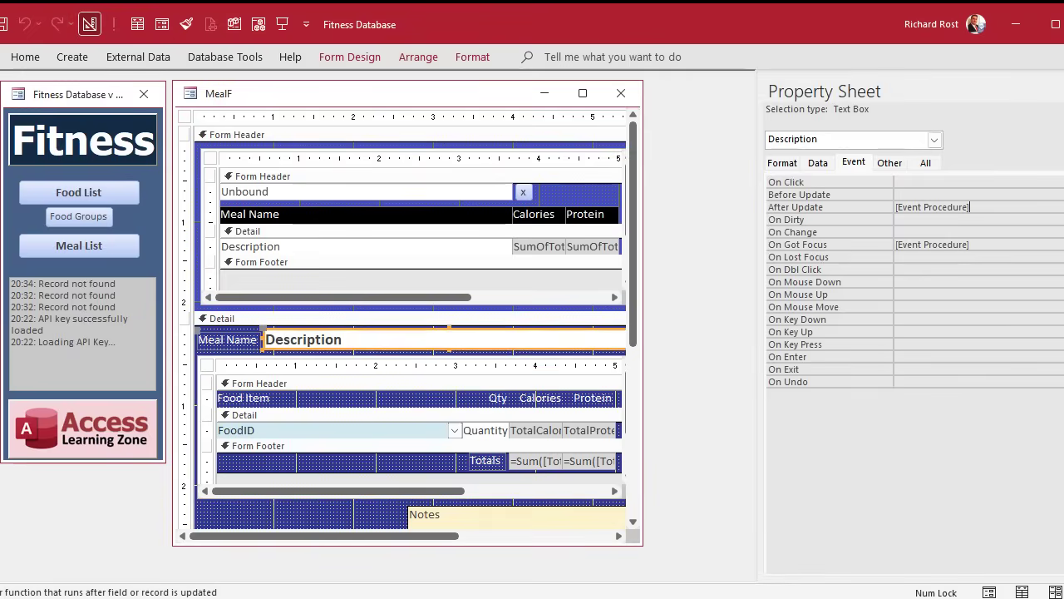
left_click(1052, 207)
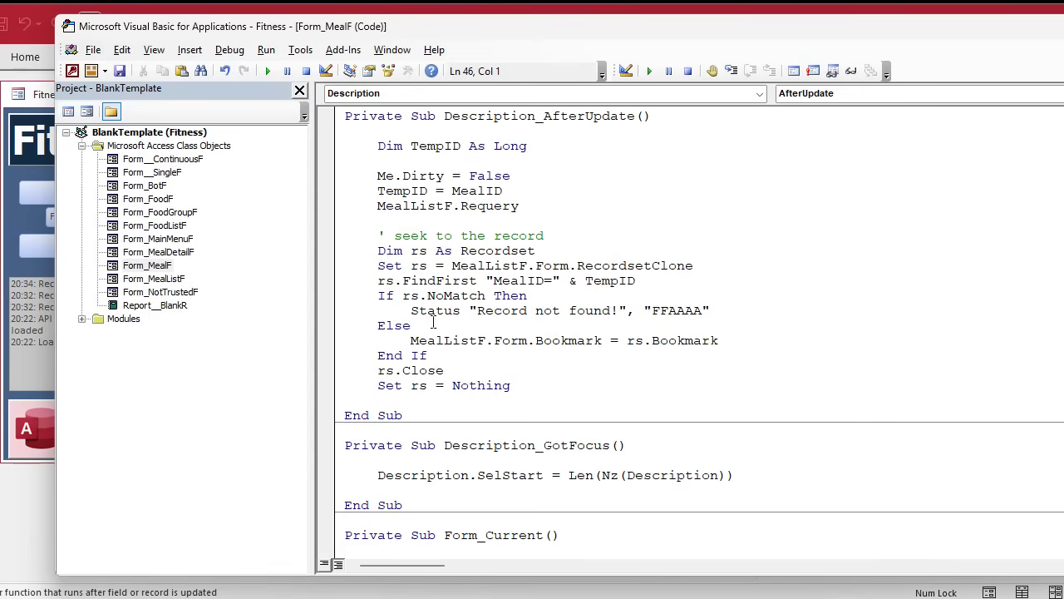
- Add MealDetailF.SetFocus after Set rs = Nothing in Description_AfterUpdate and save the forms
left_click(564, 385)
key("Return")
type("MealDe")
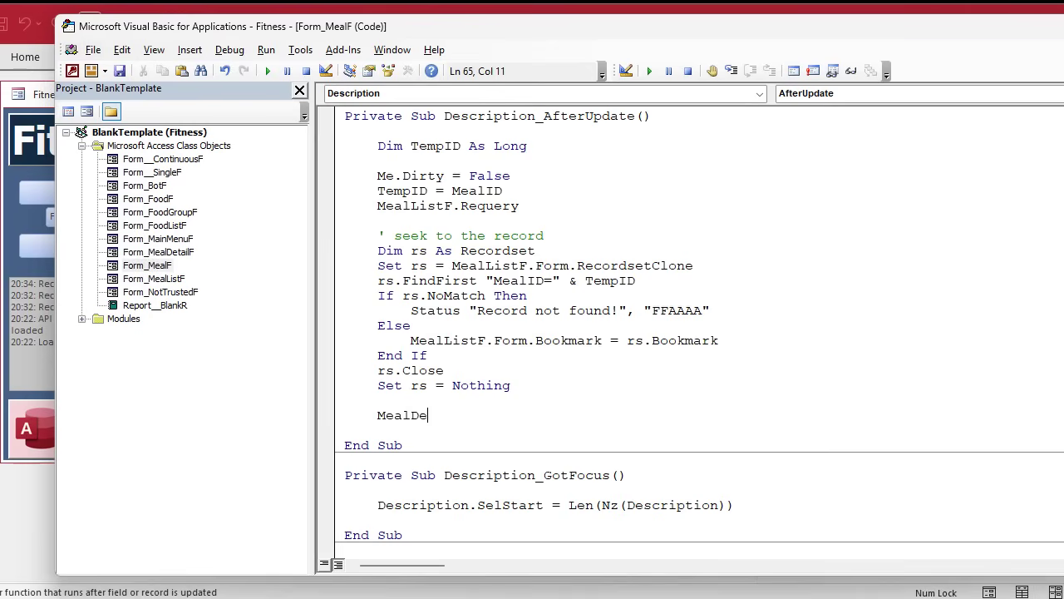
type("tailF.SetFocus")
key("Down")
key("Down")
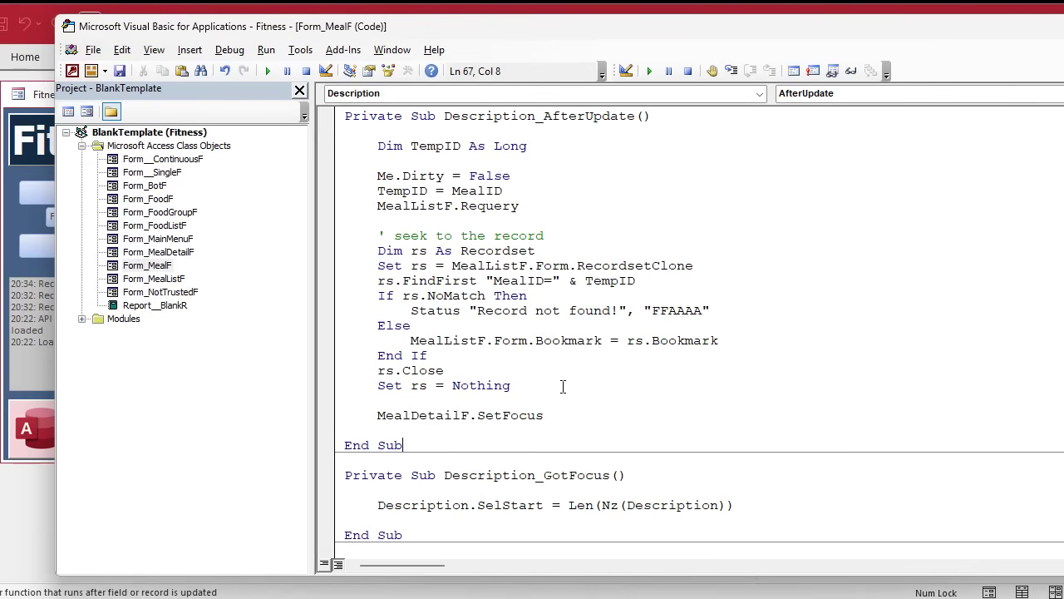
key("ctrl+s")
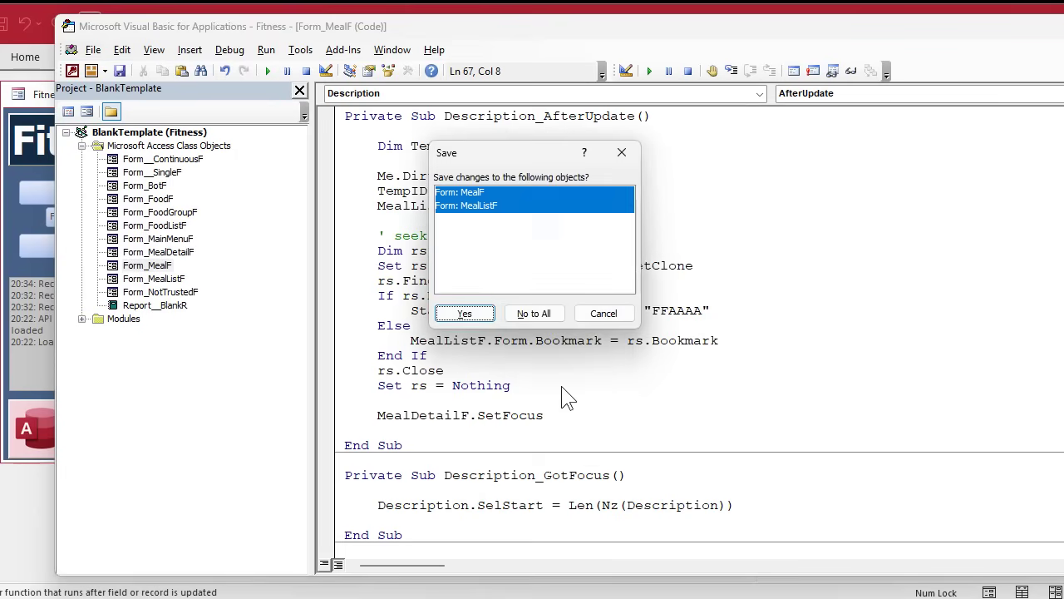
left_click(470, 312)
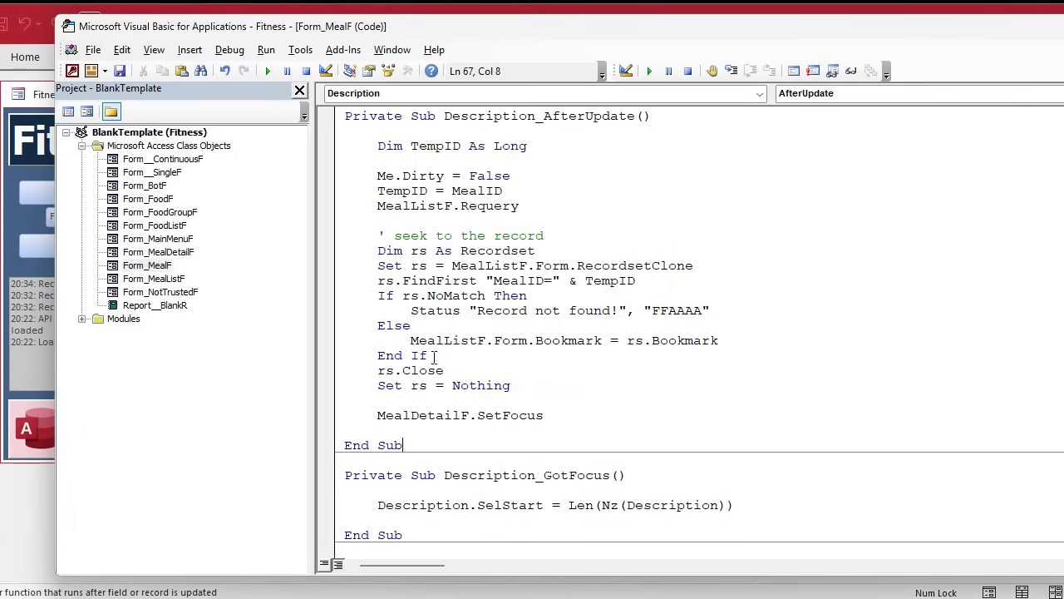
left_click(47, 501)
- Reopen the meal form and add a 'Junk Food' meal with one Aloha Bar
left_click(621, 93)
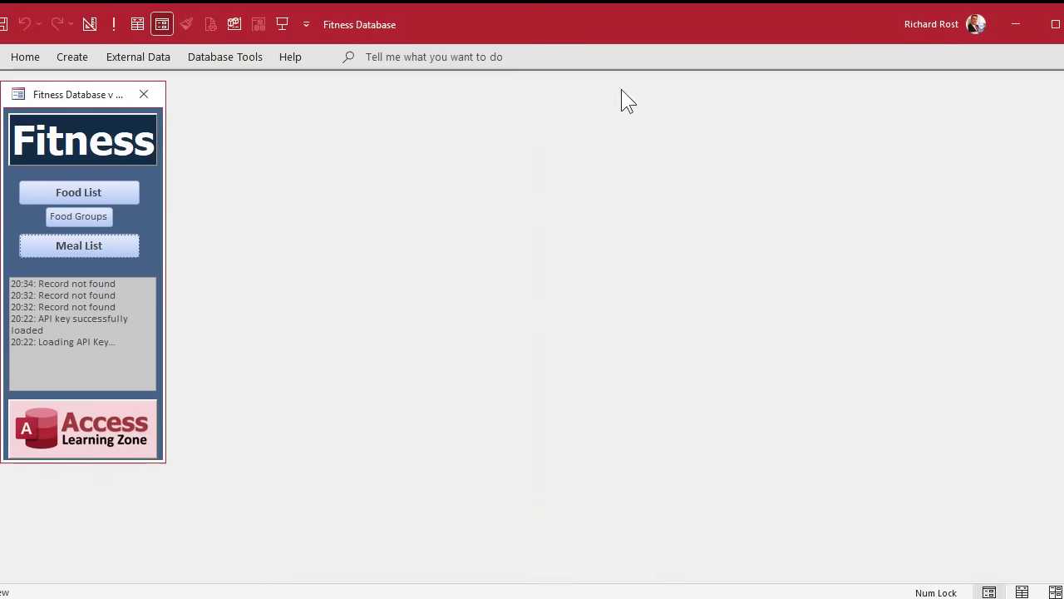
left_click(89, 246)
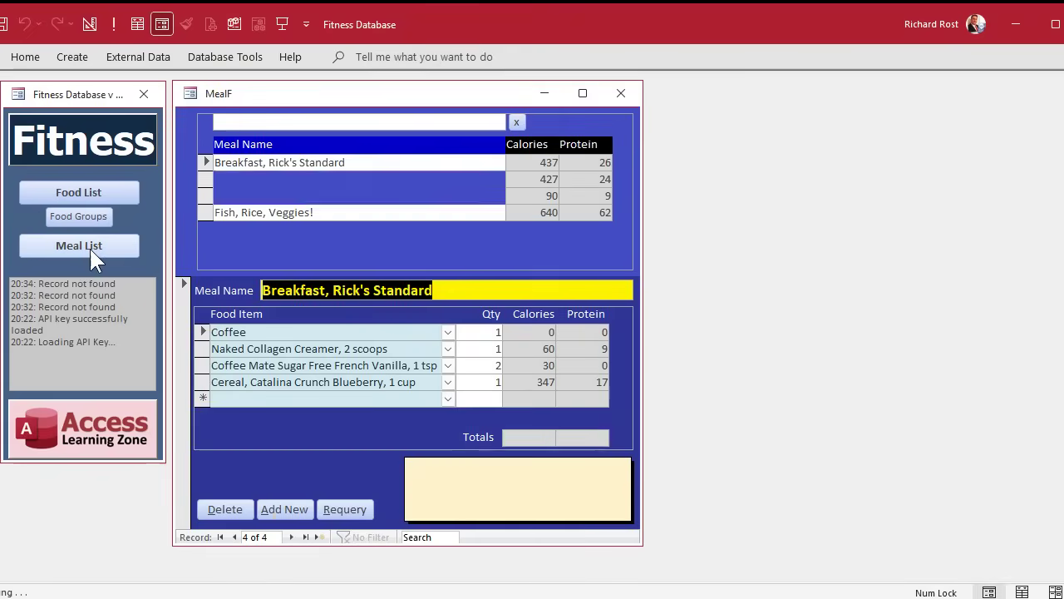
left_click(286, 509)
type("Junk Food")
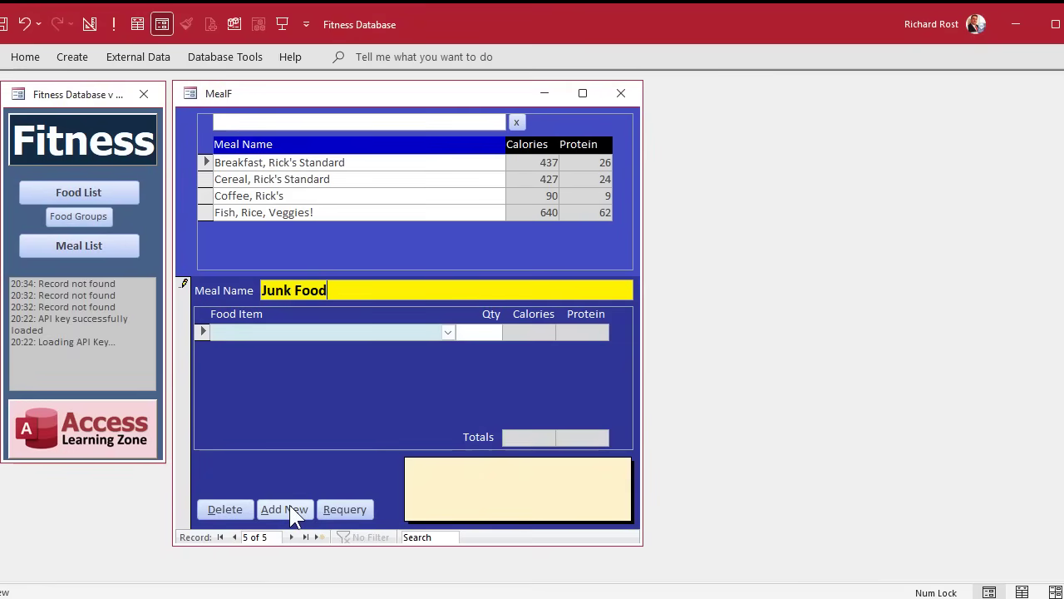
key("Tab")
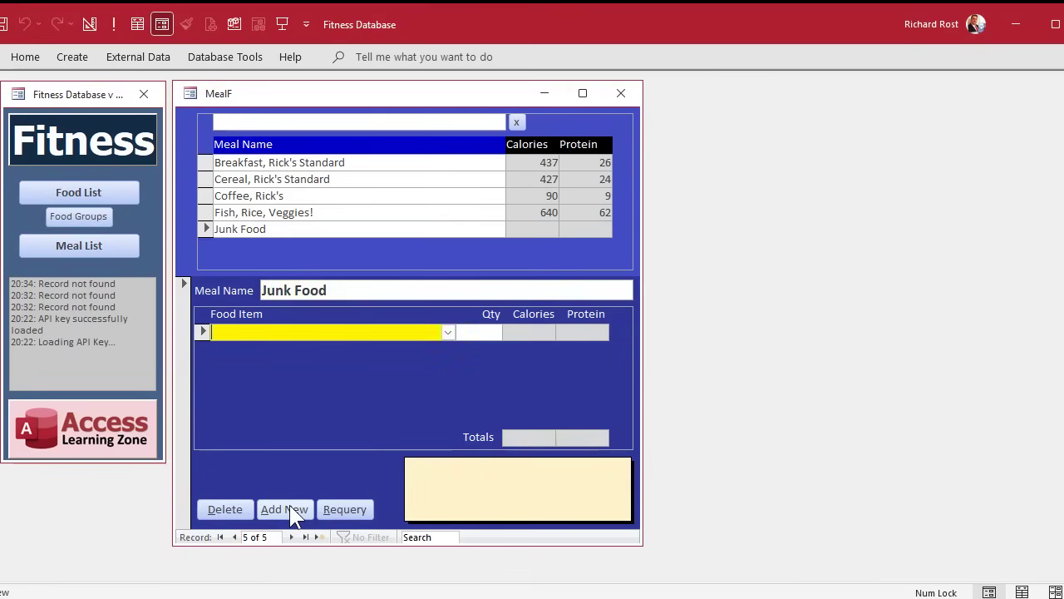
key("F4")
key("Down")
key("Return")
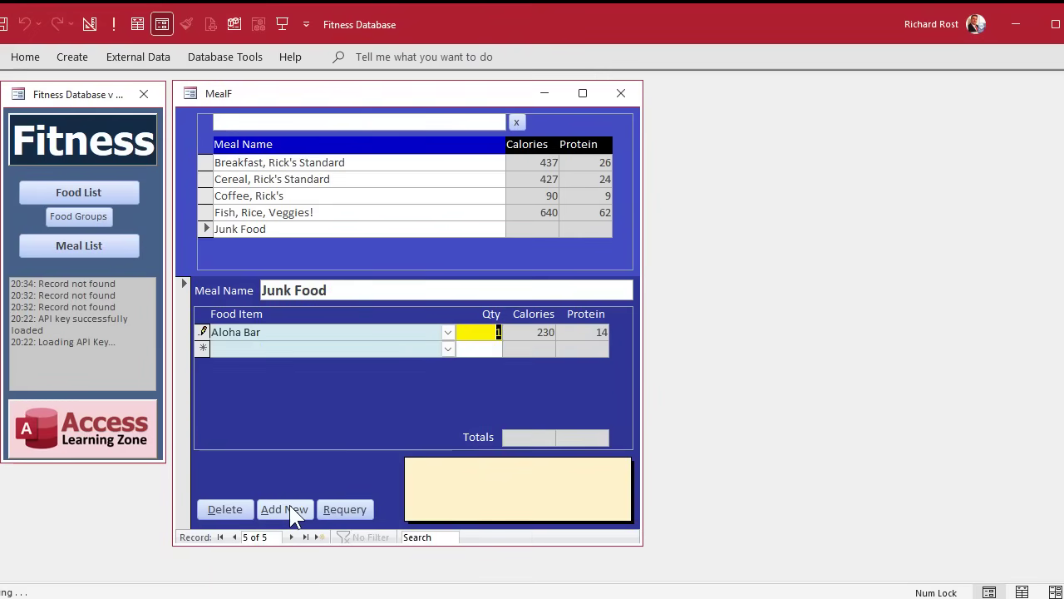
key("Return")
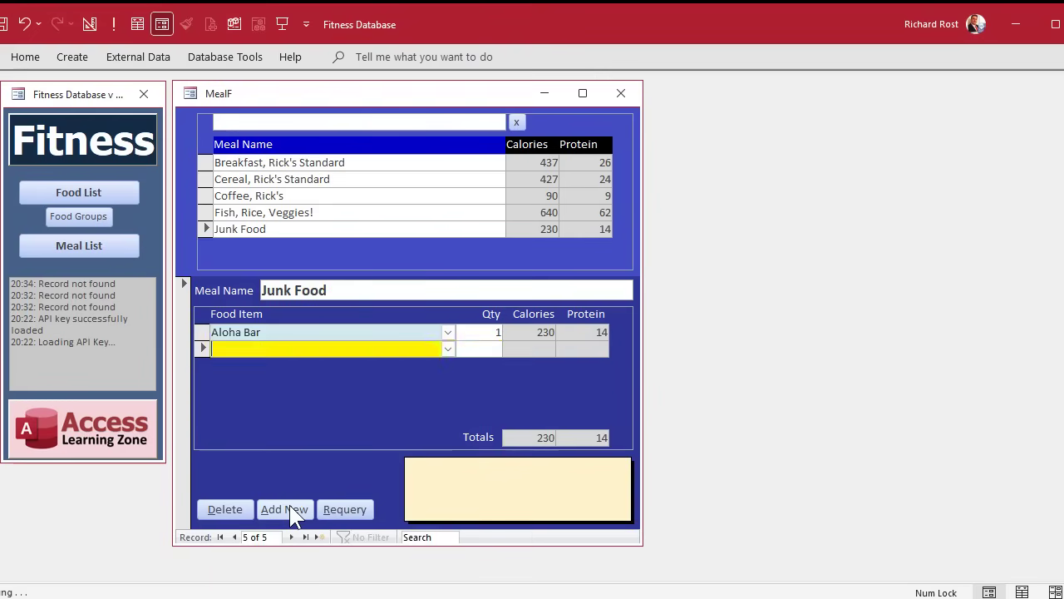
key("Tab")
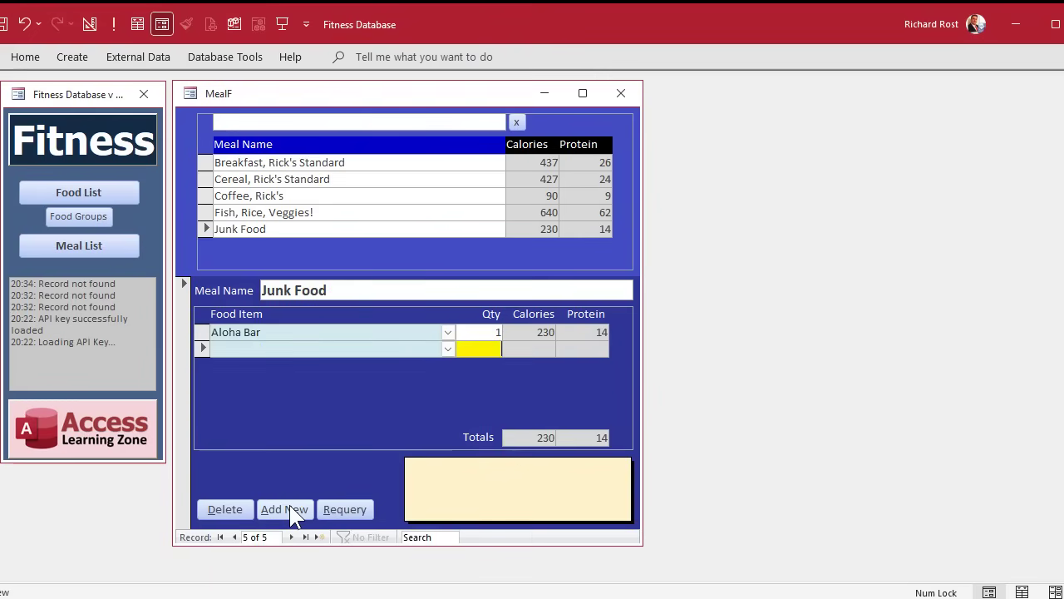
- Close and reopen MealF to confirm Junk Food persists, then open the Coffee item
left_click(622, 93)
left_click(116, 250)
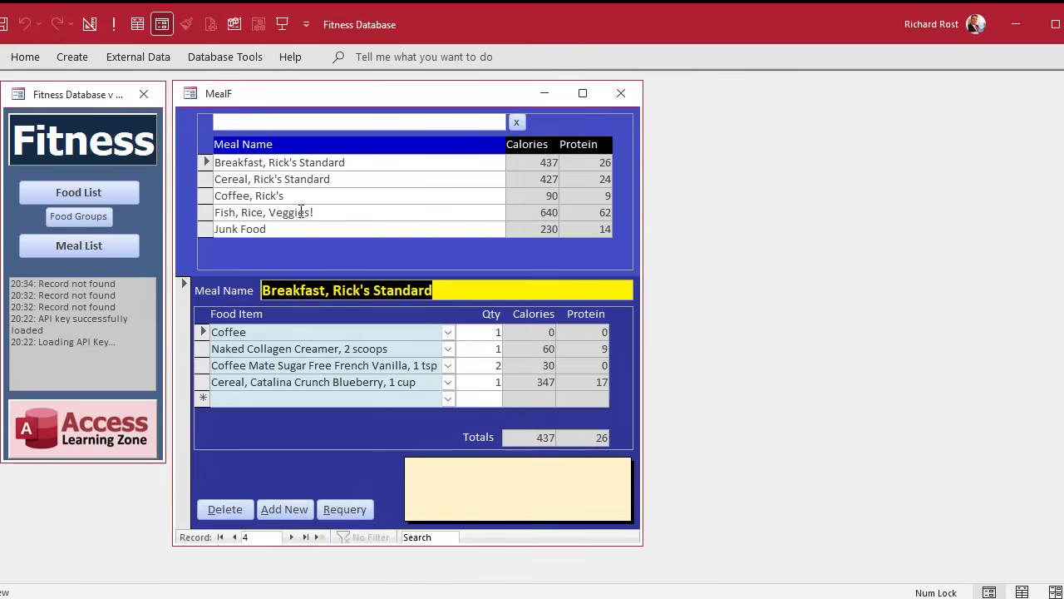
double_click(338, 332)
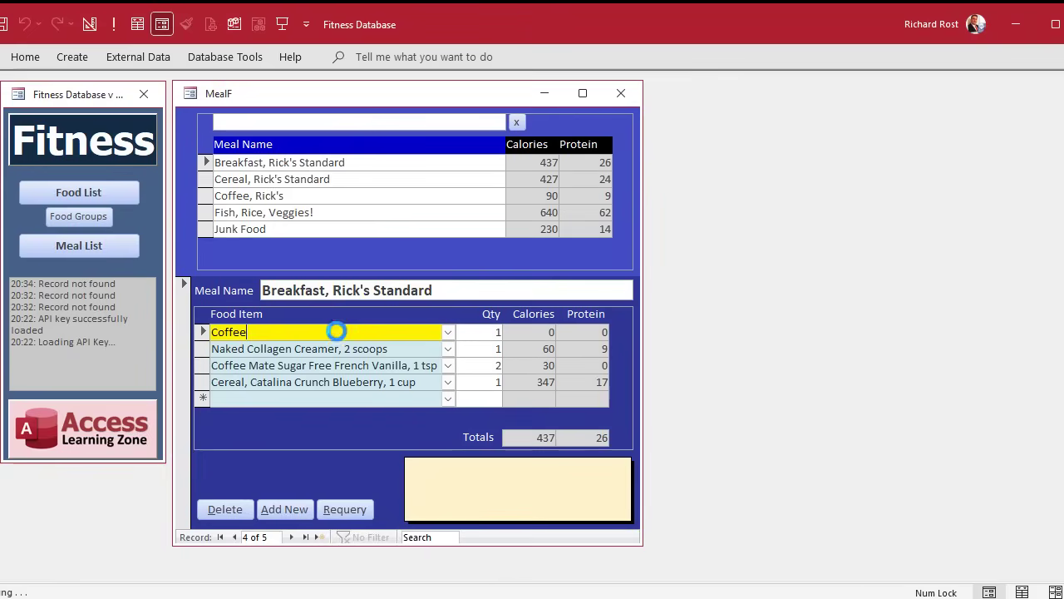